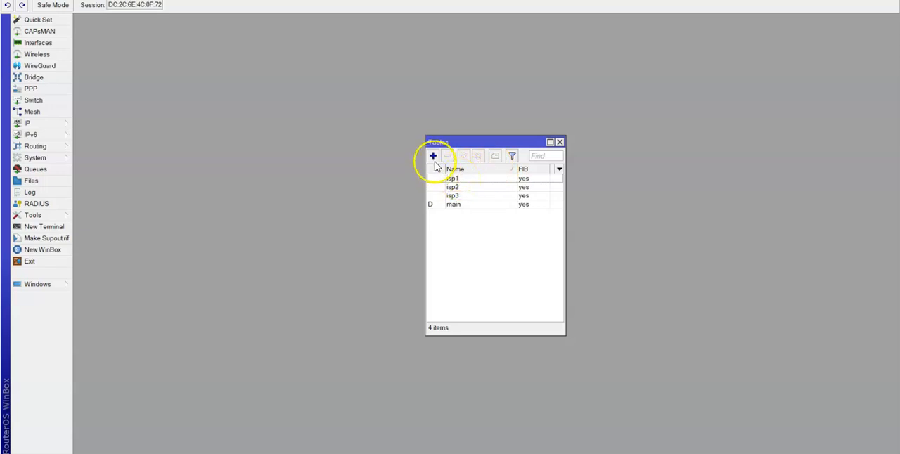
Look at the blank new routing table form, and review the isp1, isp2 and isp3 routing table entries.
left_click(434, 156)
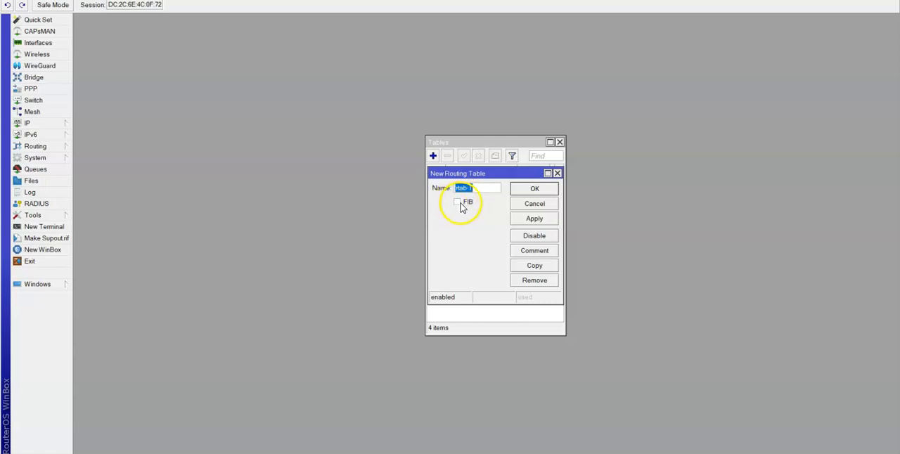
left_click(557, 173)
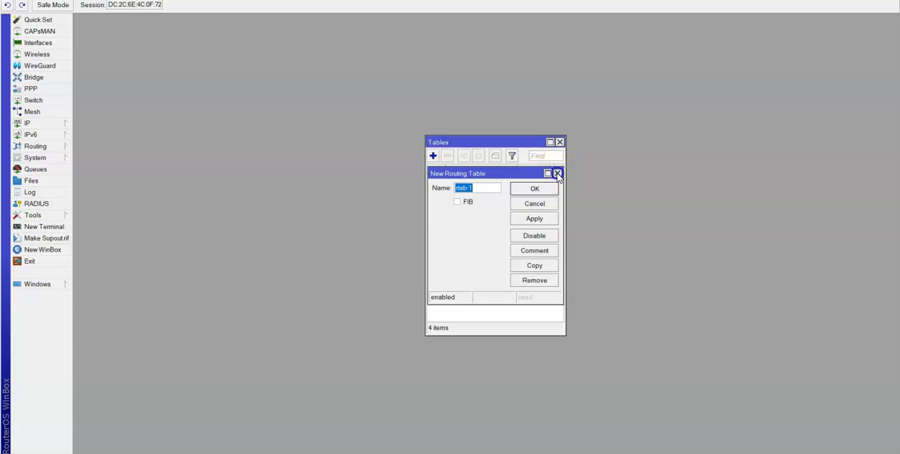
double_click(495, 180)
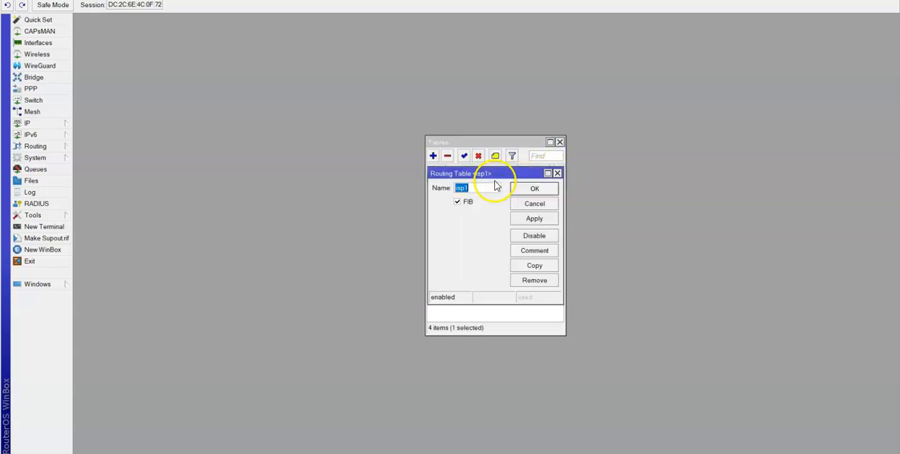
left_click(545, 191)
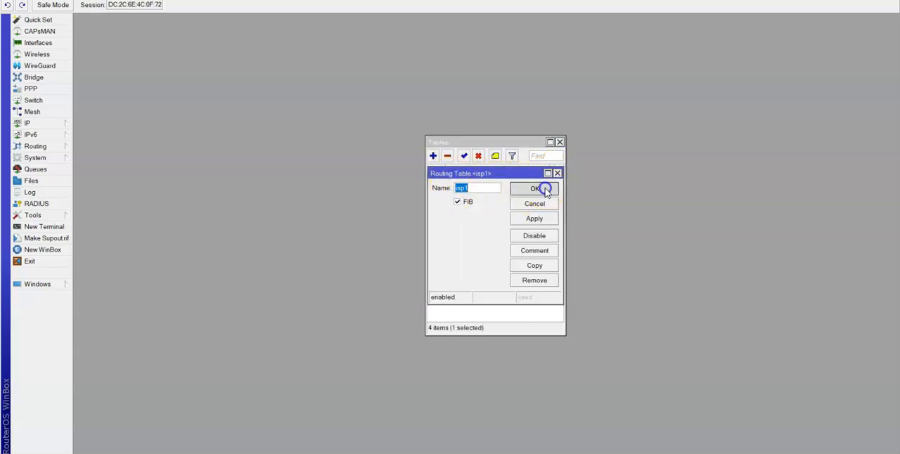
double_click(493, 187)
left_click(533, 193)
double_click(493, 196)
left_click(533, 190)
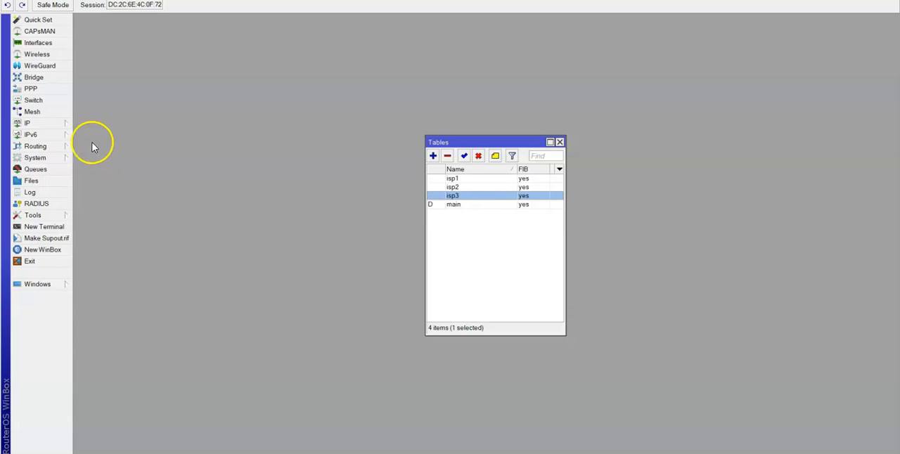
In the firewall address lists, look at the new-entry form and review both ip_local entries.
left_click(71, 127)
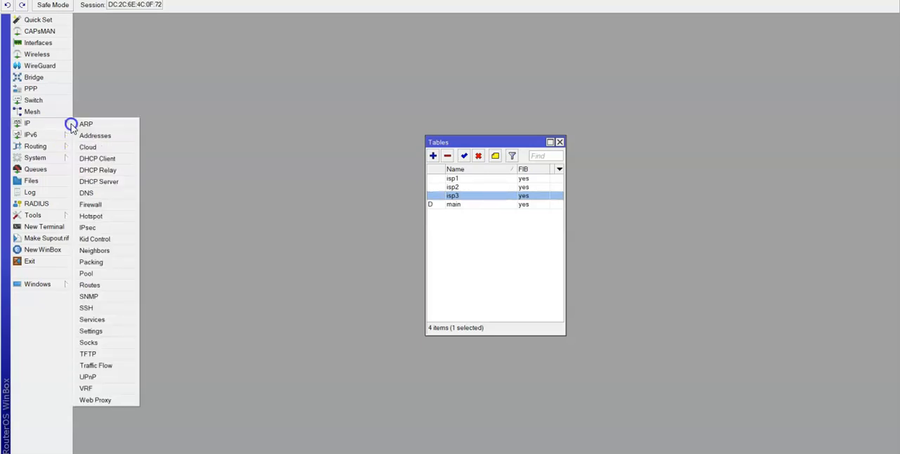
left_click(106, 203)
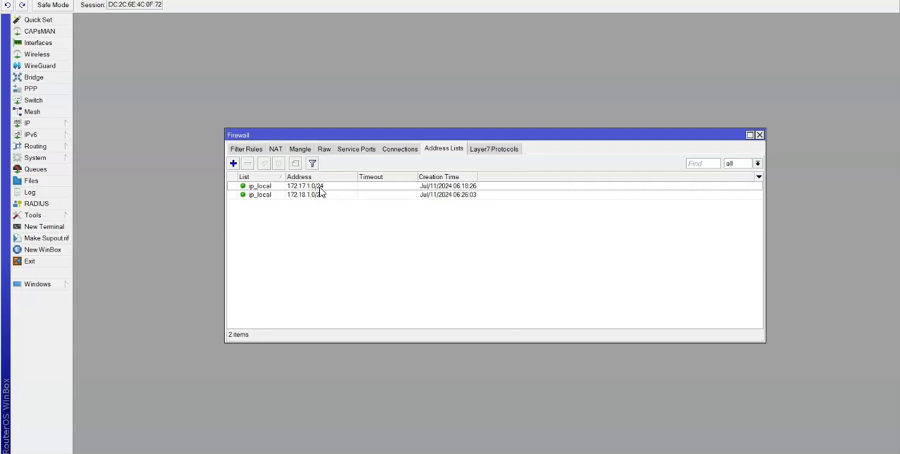
left_click(233, 163)
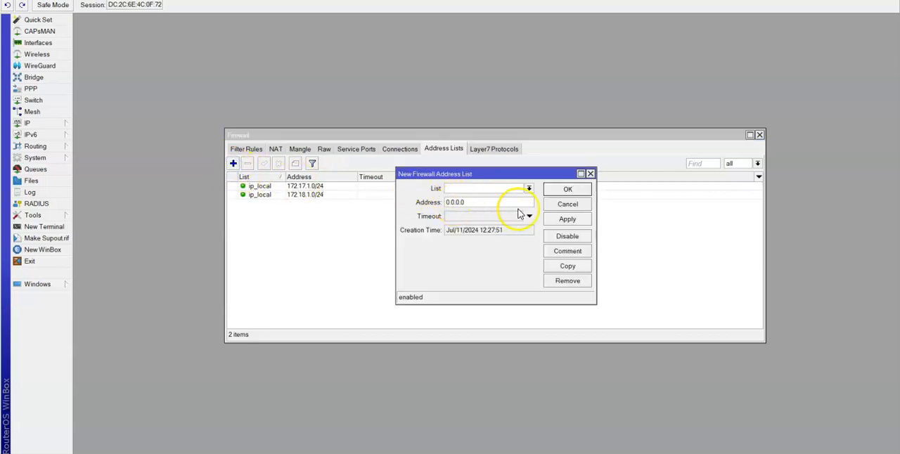
left_click(591, 174)
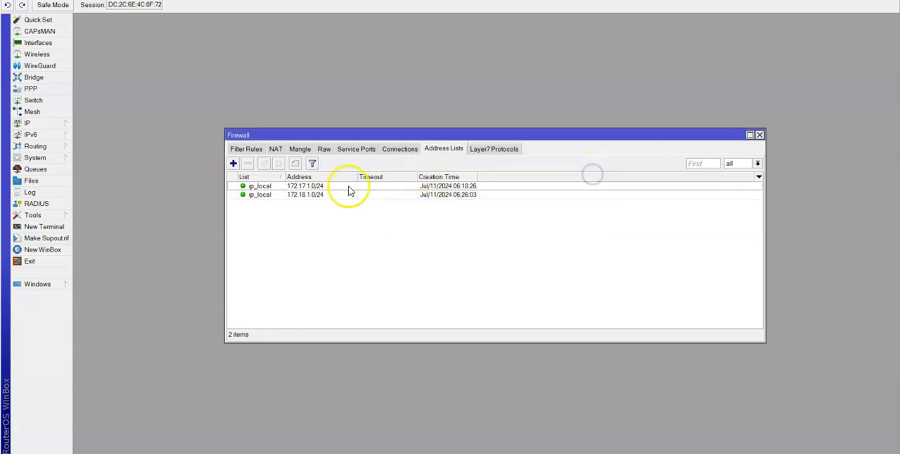
double_click(349, 187)
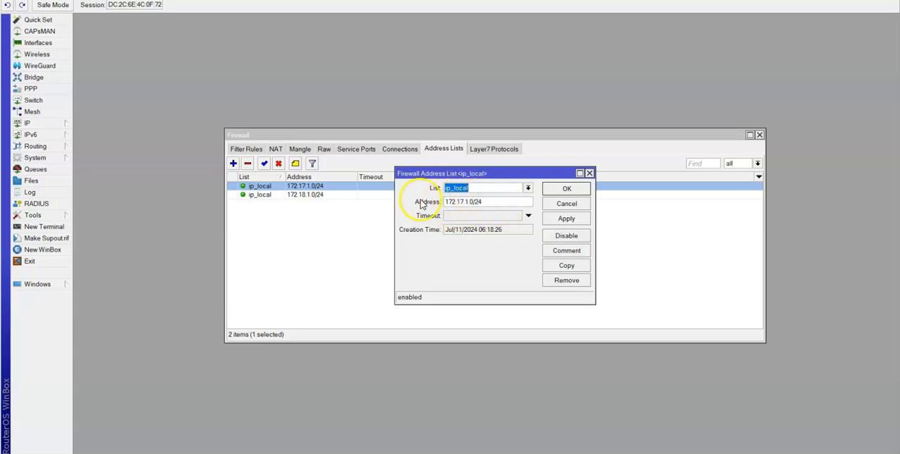
double_click(317, 196)
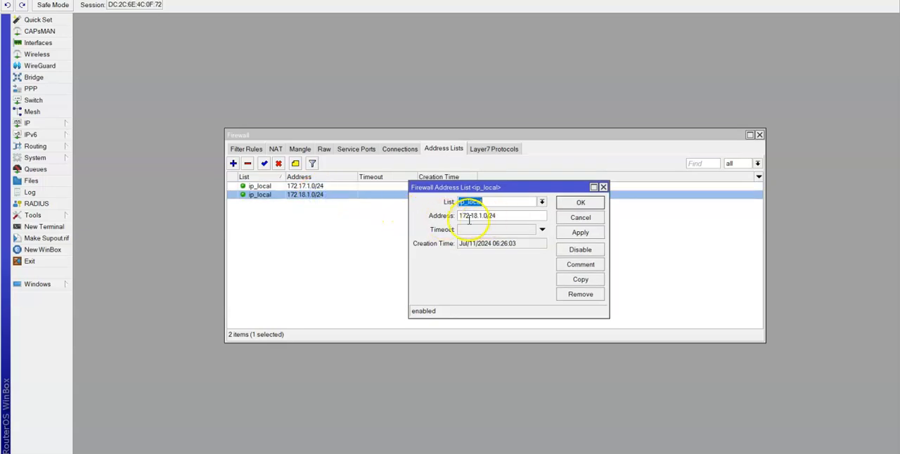
left_click(580, 203)
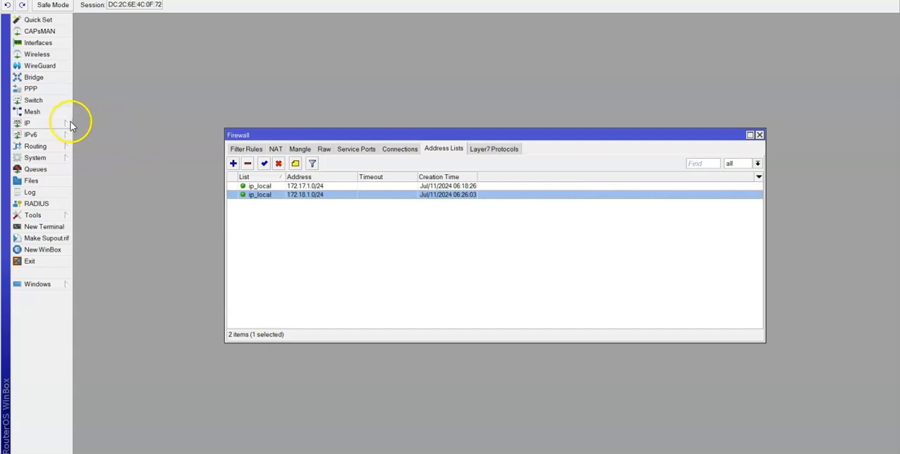
Open the first mangle rule in the firewall and examine its general matching settings.
left_click(298, 149)
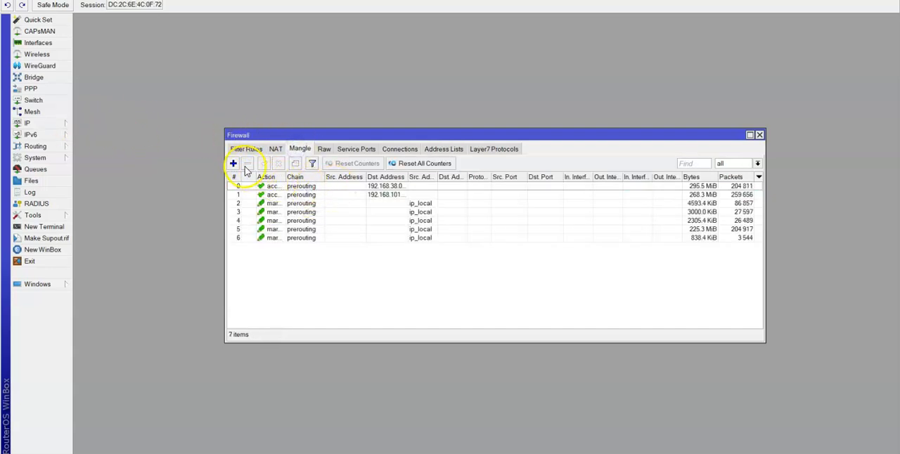
double_click(273, 185)
left_click(323, 68)
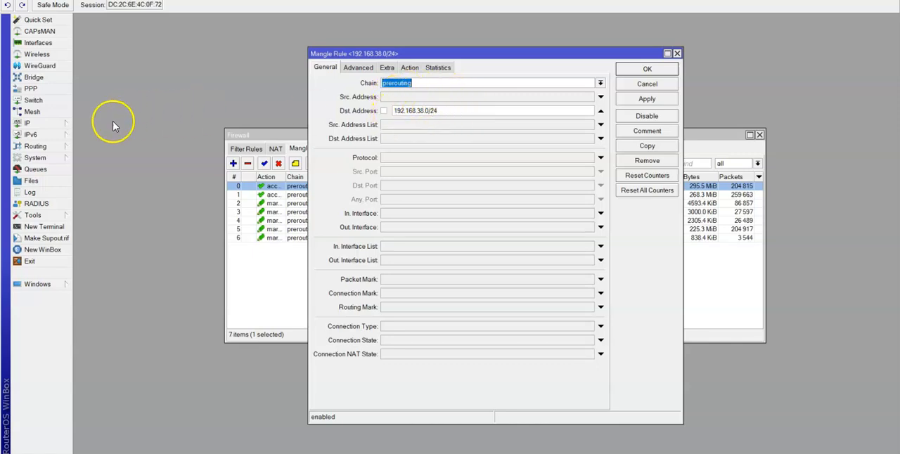
Check the DHCP client status of ether1-pldt for comparison with the mangle rule's destination address.
left_click(63, 124)
left_click(99, 159)
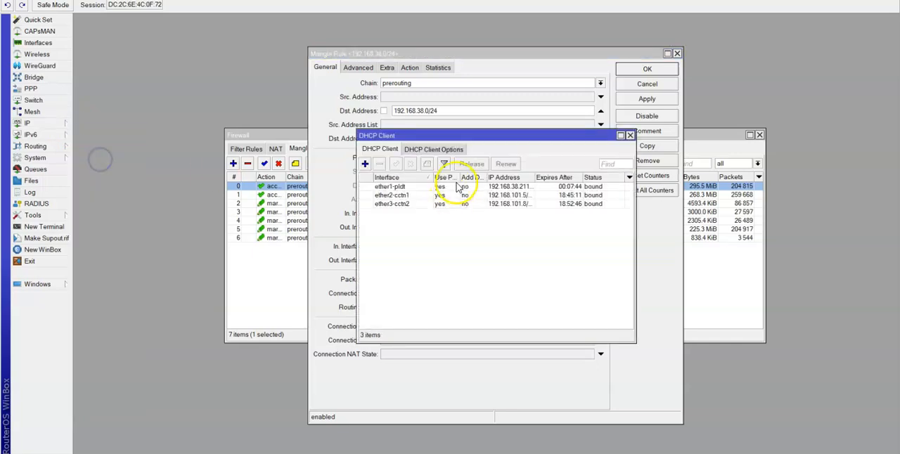
double_click(425, 187)
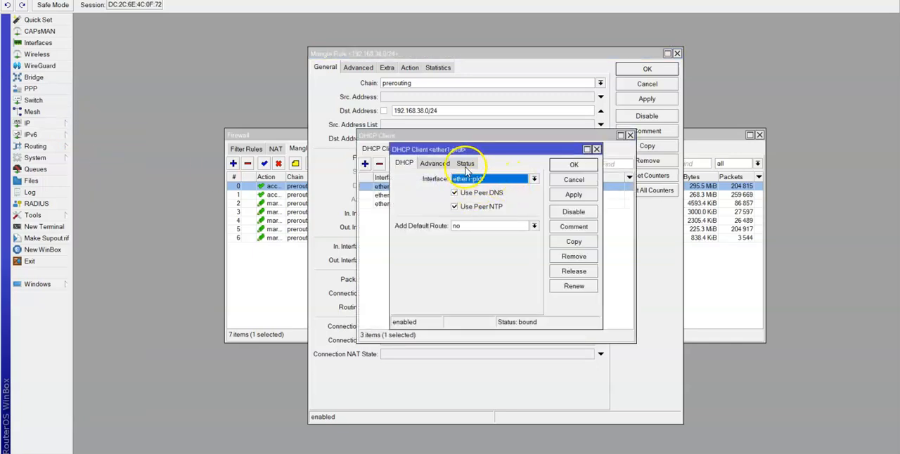
left_click(466, 162)
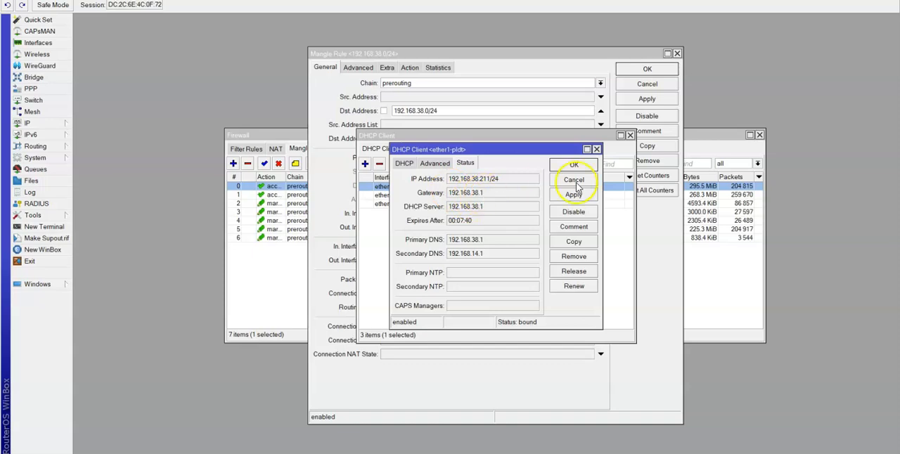
left_click(596, 149)
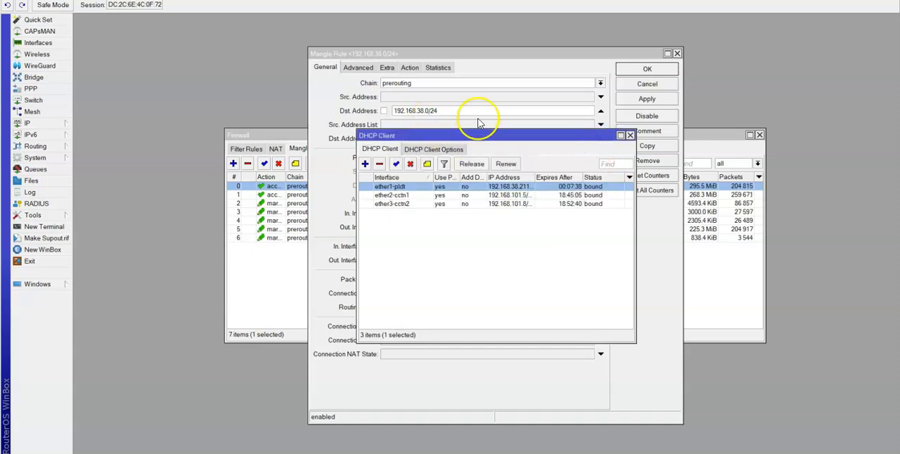
left_click(630, 135)
Check the first mangle rule's action, and review the general settings and action of the 192.168.101.0/24 rule.
left_click(410, 67)
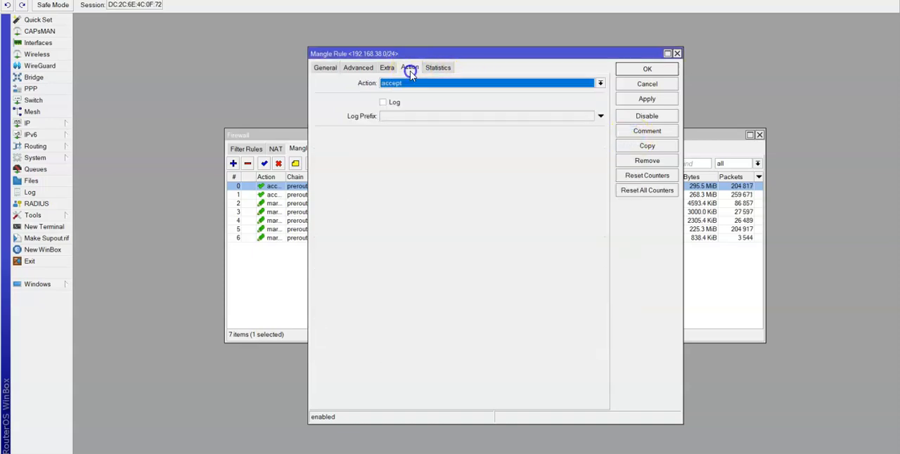
left_click(645, 68)
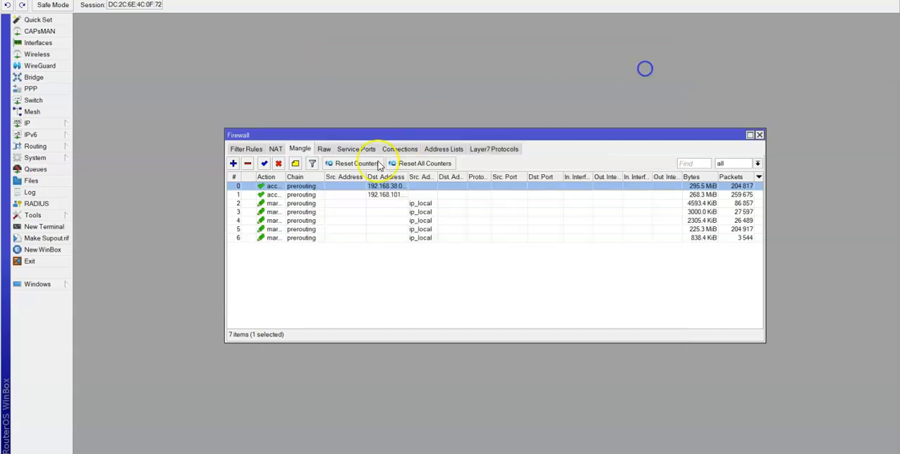
double_click(310, 195)
left_click(325, 68)
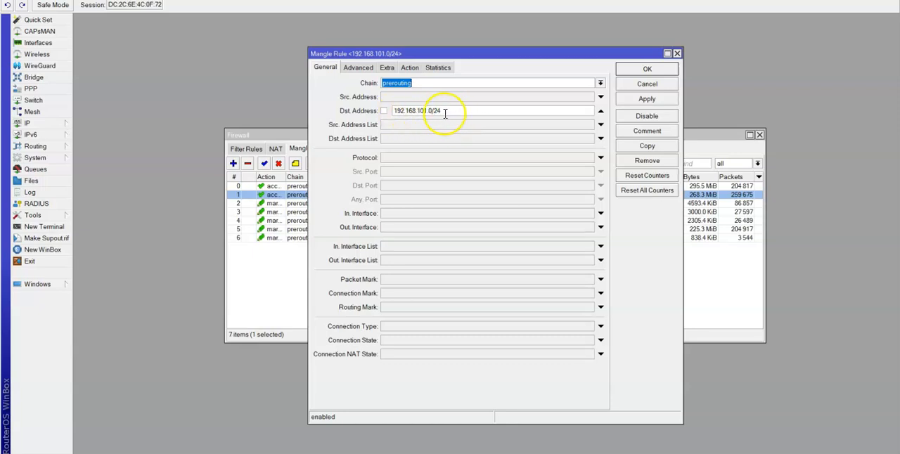
left_click(410, 67)
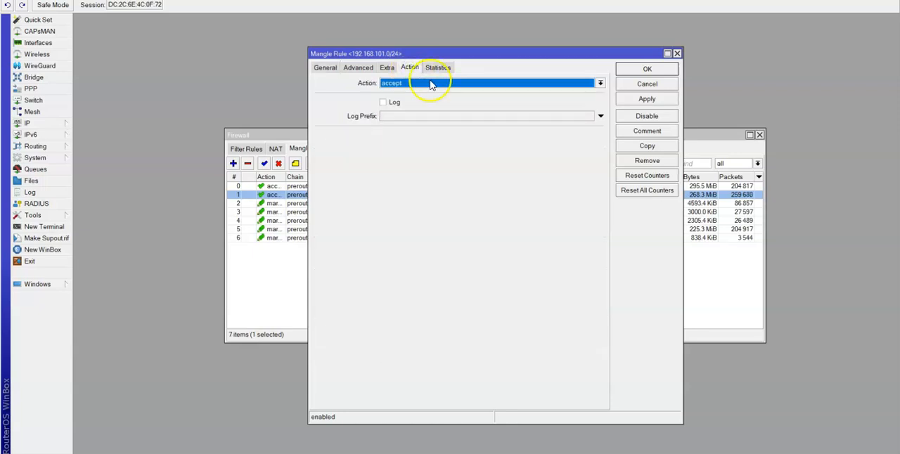
left_click(333, 67)
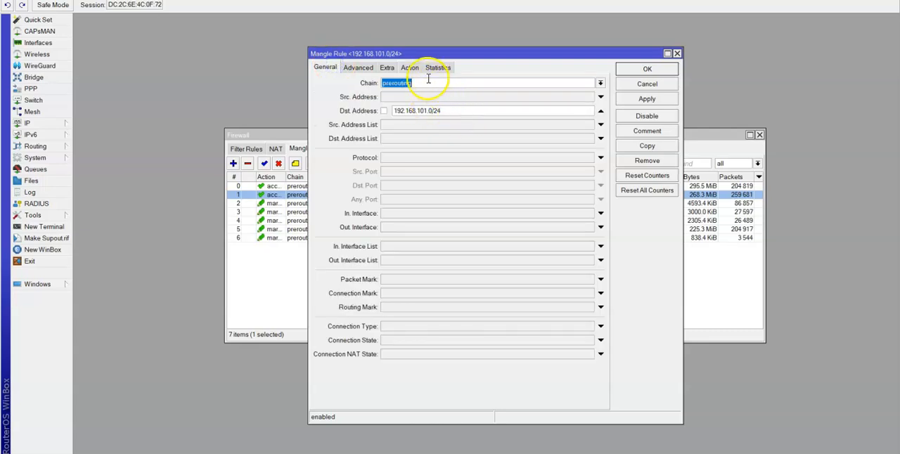
left_click(410, 67)
left_click(331, 67)
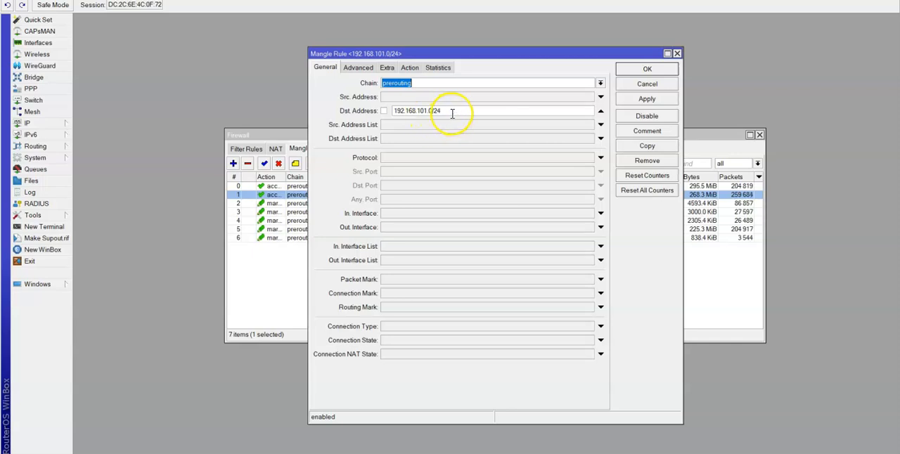
left_click(645, 68)
Open mangle rule 2, reselect ip_local as its source address list, and examine its Per Connection Classifier settings.
double_click(352, 203)
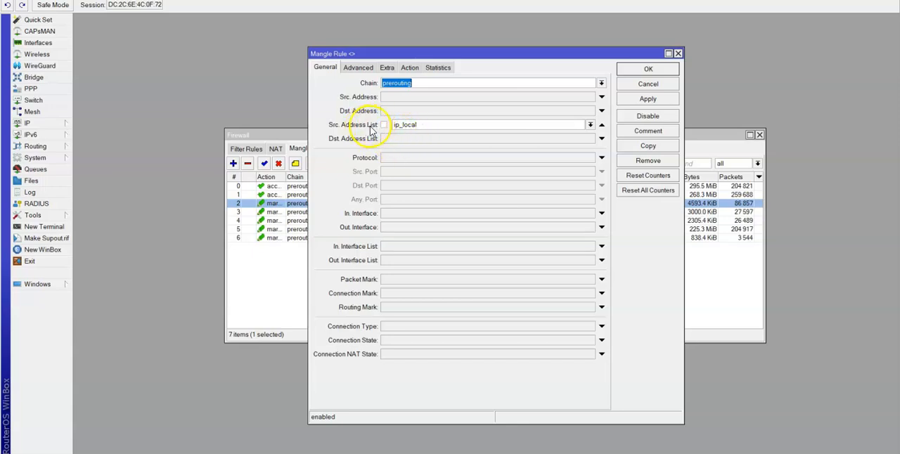
left_click(589, 127)
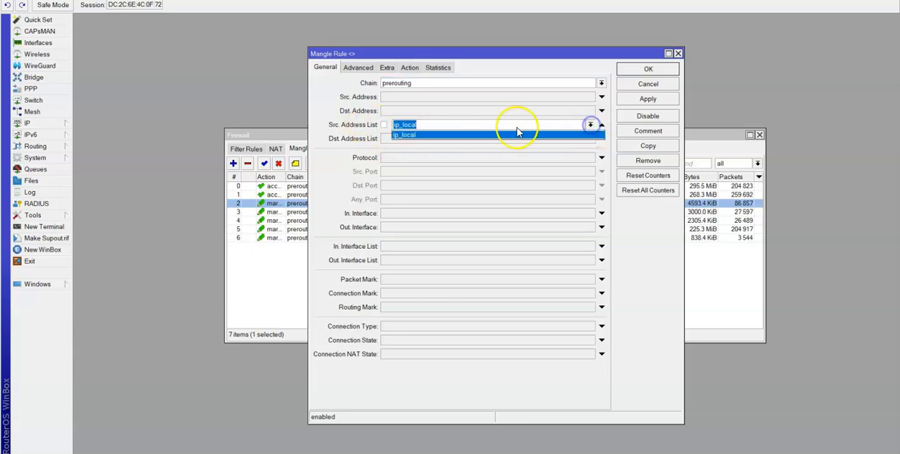
left_click(477, 134)
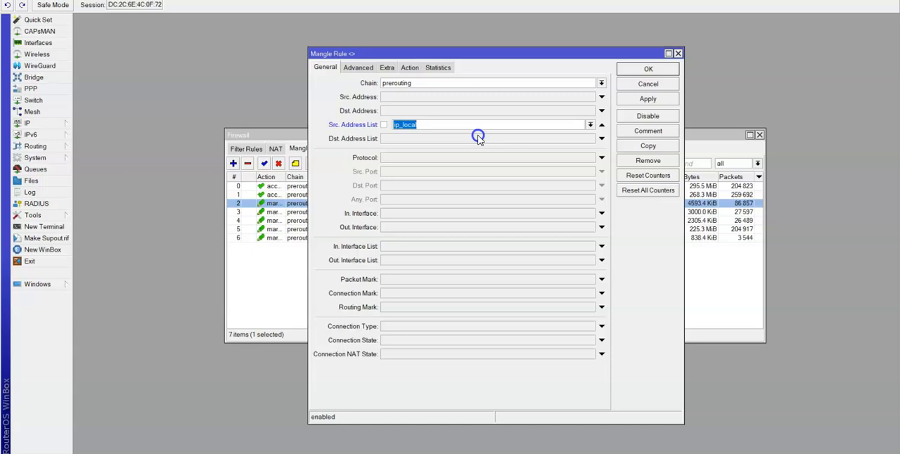
left_click(360, 69)
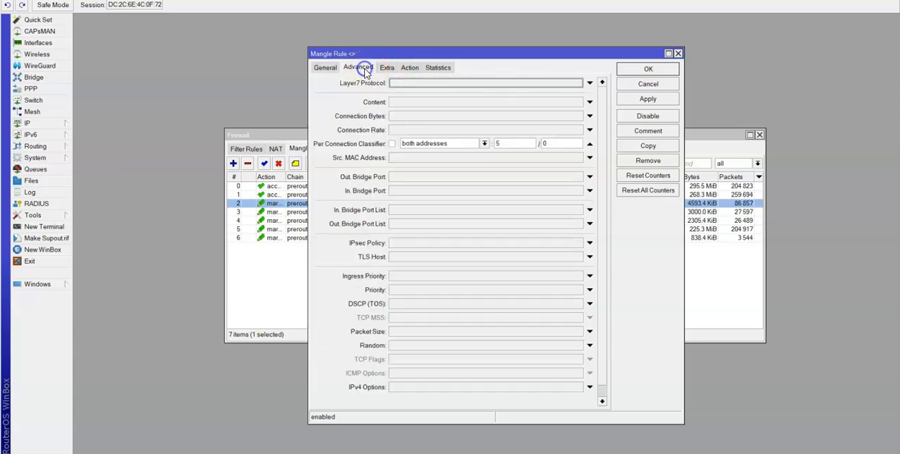
left_click(328, 69)
left_click(358, 67)
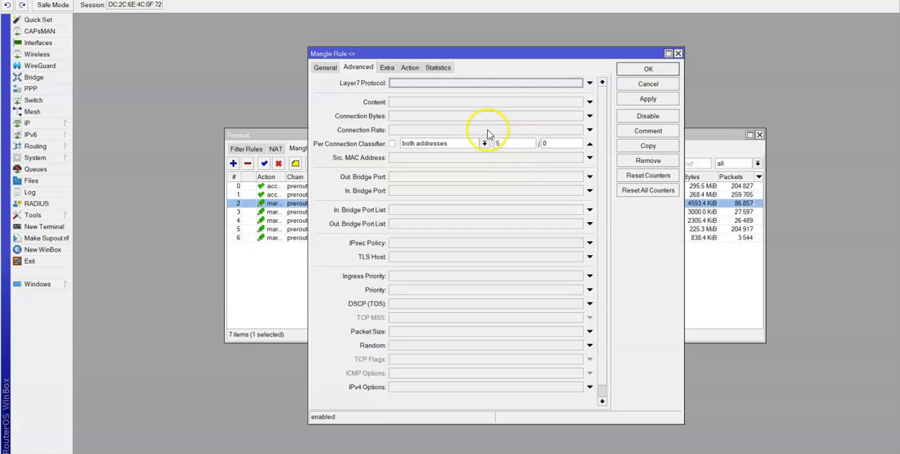
Examine mangle rule 2's extra and action settings, reselect isp1 as the new routing mark, and close the rule without saving.
left_click(389, 69)
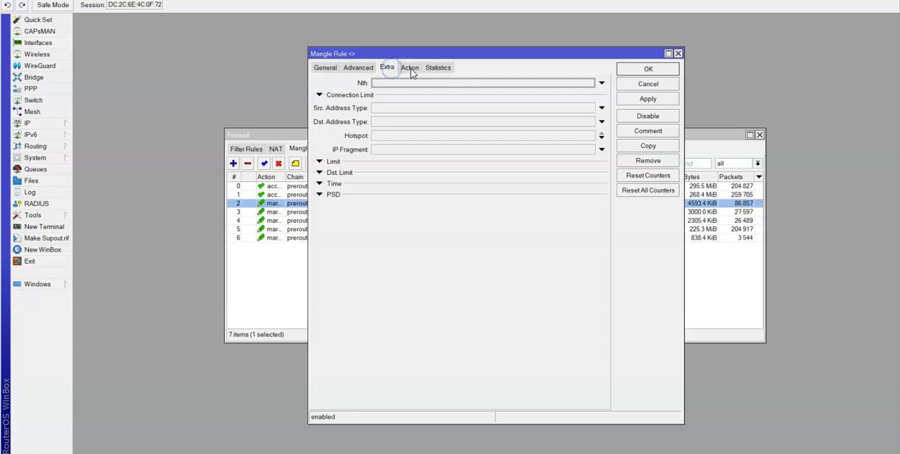
left_click(411, 69)
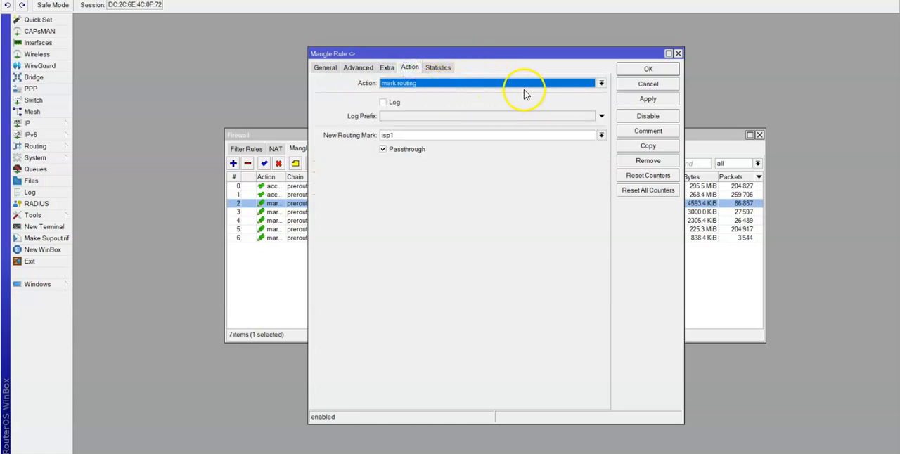
left_click(601, 136)
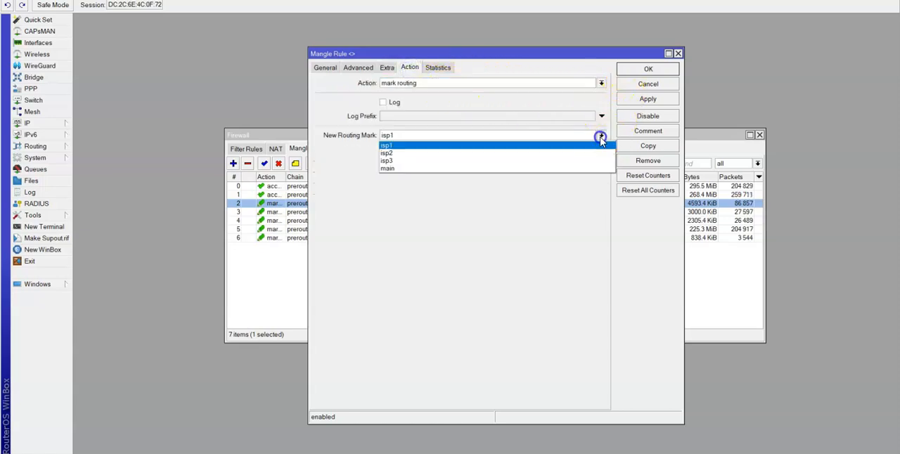
left_click(483, 145)
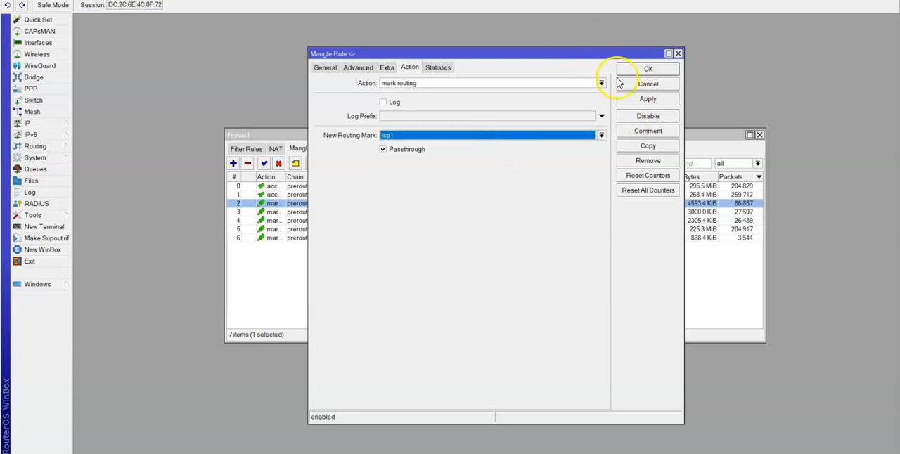
left_click(679, 54)
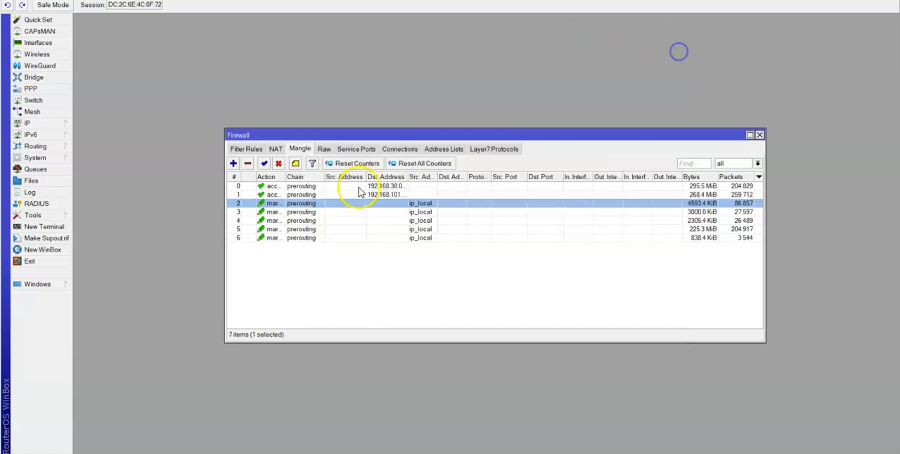
Review mangle rule 3's source address list, routing mark action and Per Connection Classifier settings.
left_click(318, 221)
double_click(317, 212)
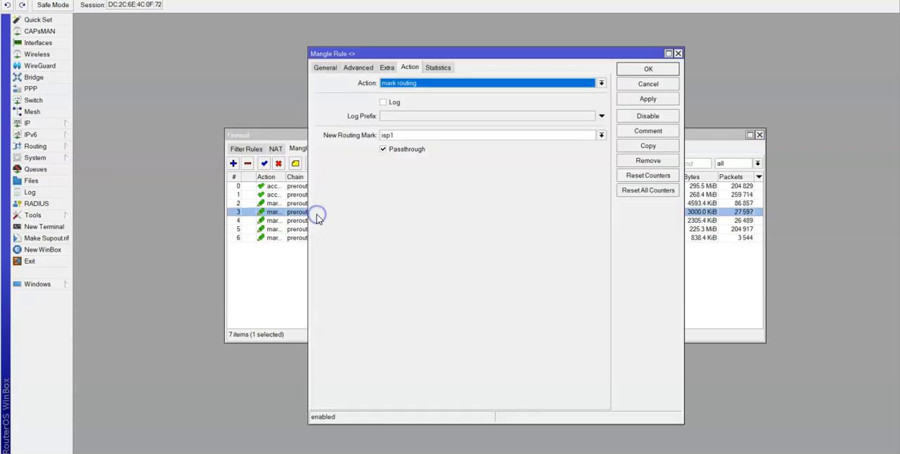
left_click(323, 68)
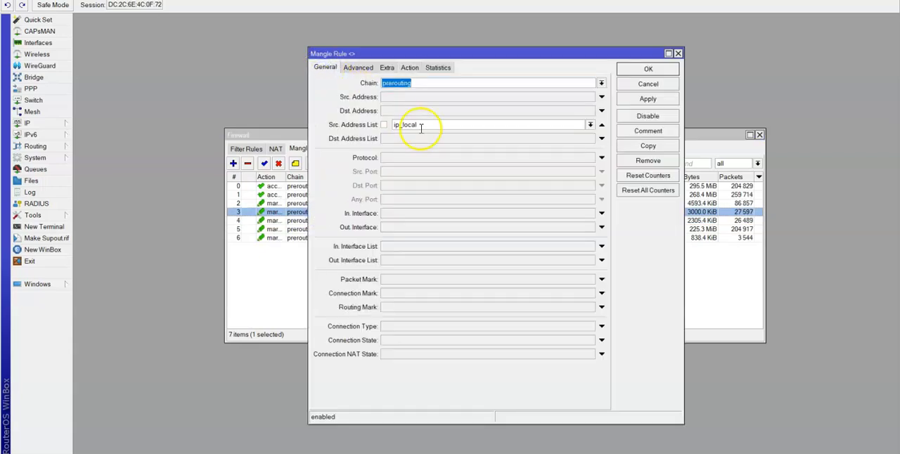
left_click(410, 68)
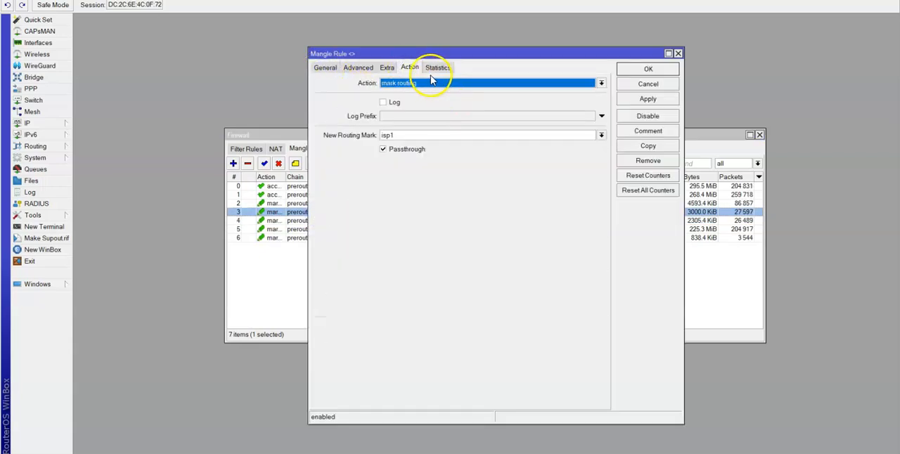
left_click(367, 71)
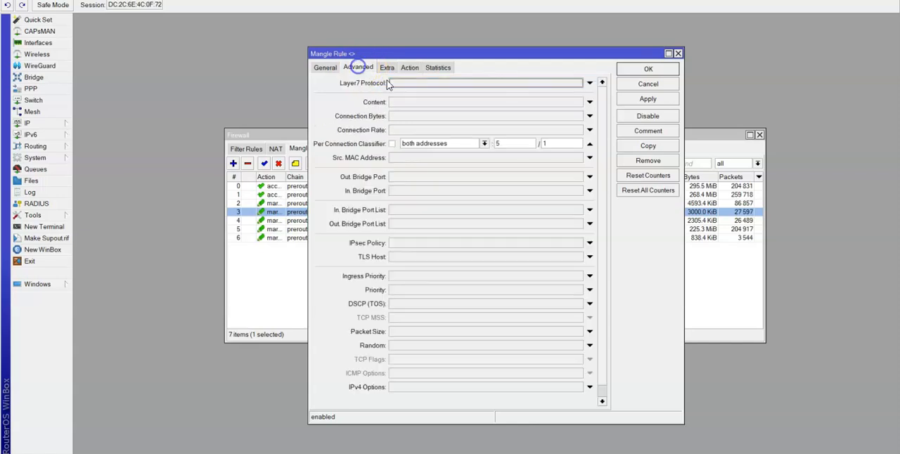
left_click(639, 74)
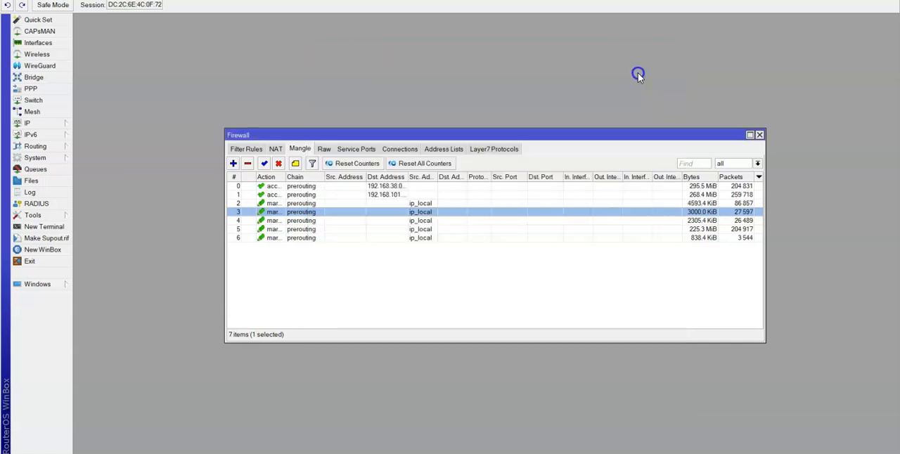
Check mangle rule 4's Per Connection Classifier values and its routing mark action.
double_click(317, 221)
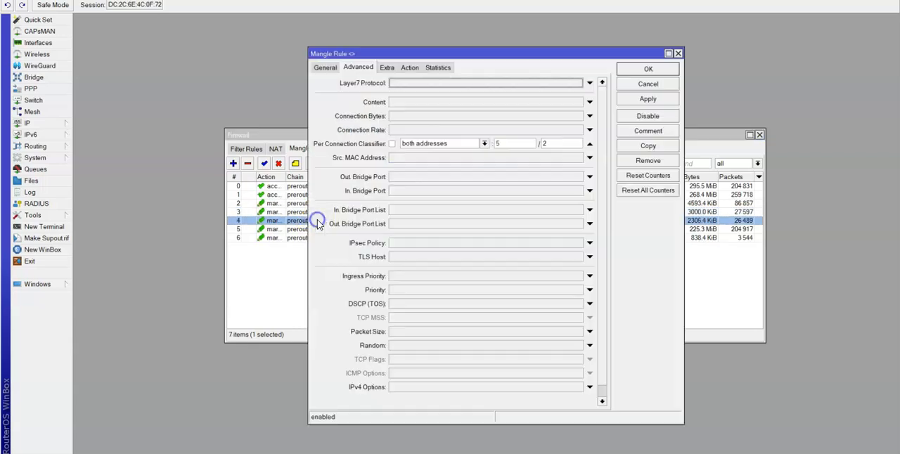
left_click(409, 67)
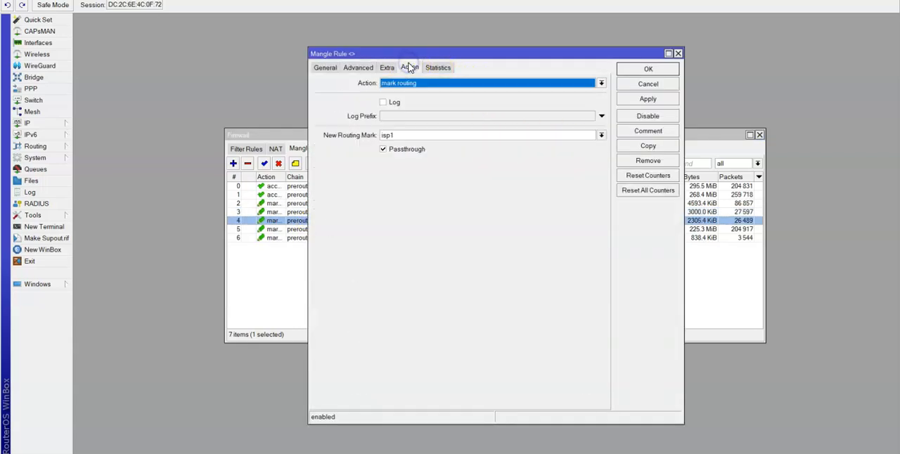
left_click(644, 68)
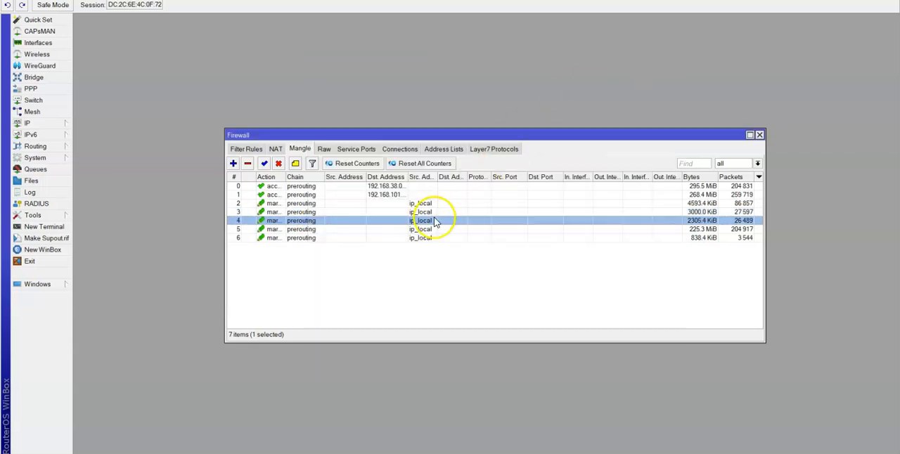
Examine mangle rule 5's general settings, Per Connection Classifier and new routing mark.
double_click(309, 230)
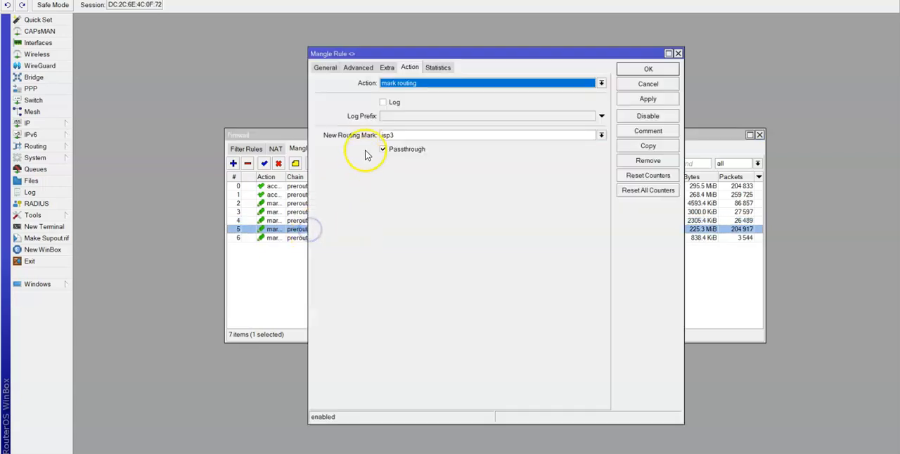
left_click(325, 67)
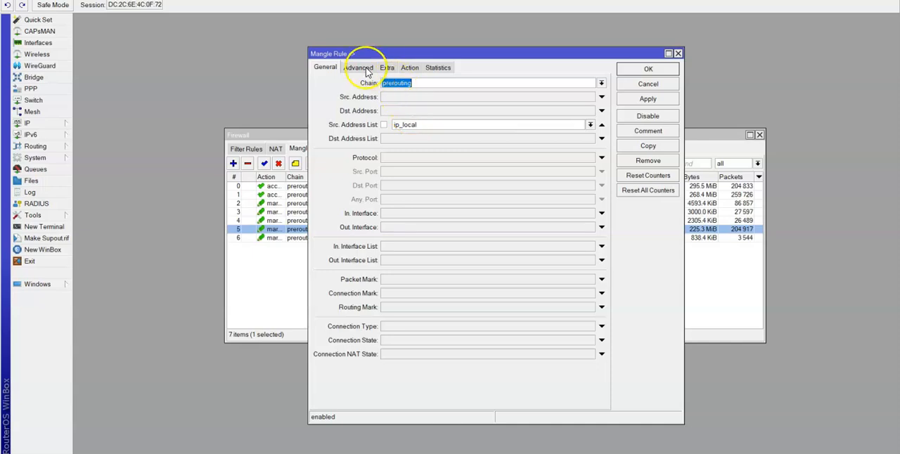
left_click(358, 68)
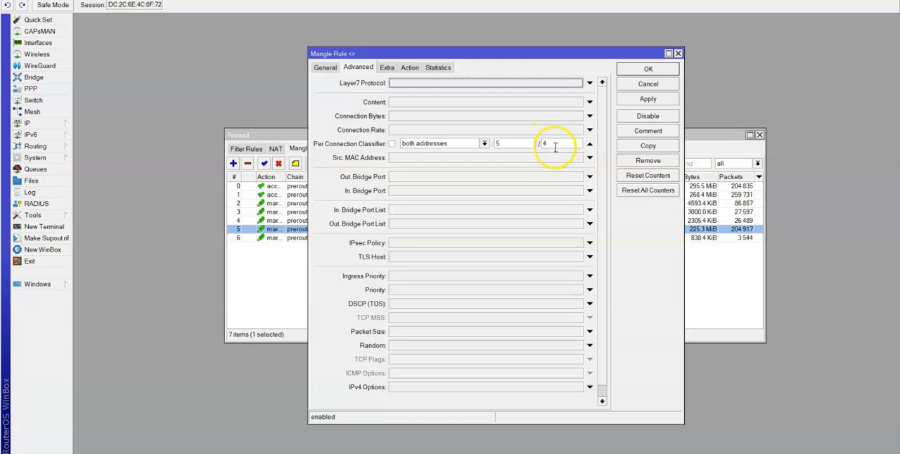
left_click(410, 68)
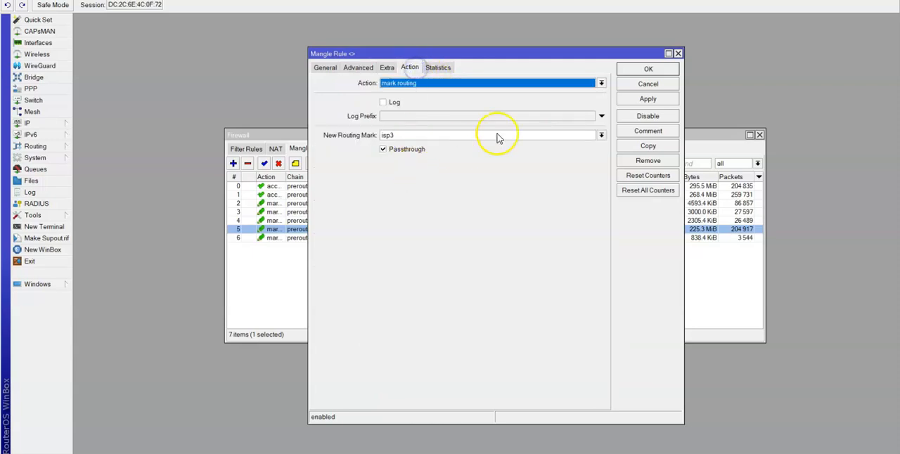
left_click(649, 69)
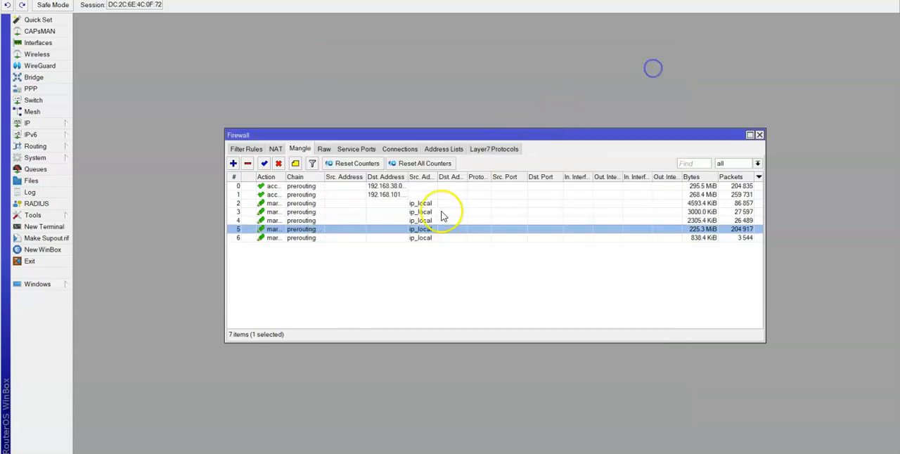
Inspect mangle rule 6's new routing mark and Per Connection Classifier values.
left_click(337, 246)
left_click(329, 239)
double_click(329, 239)
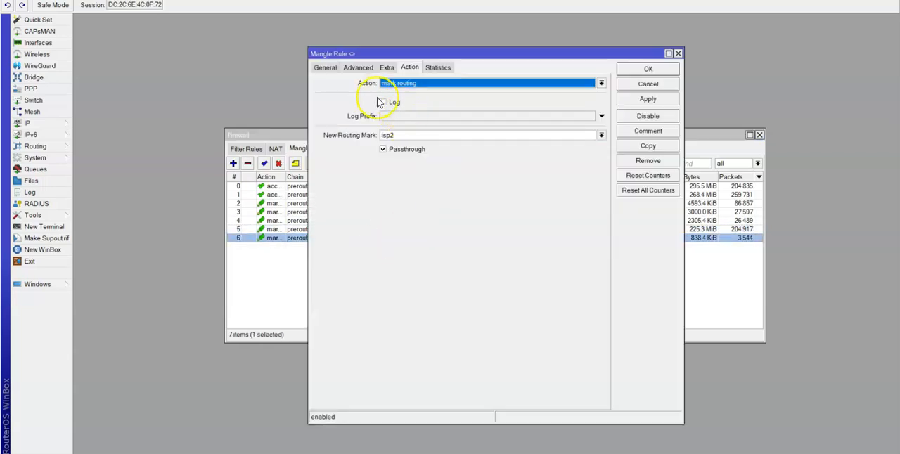
left_click(355, 67)
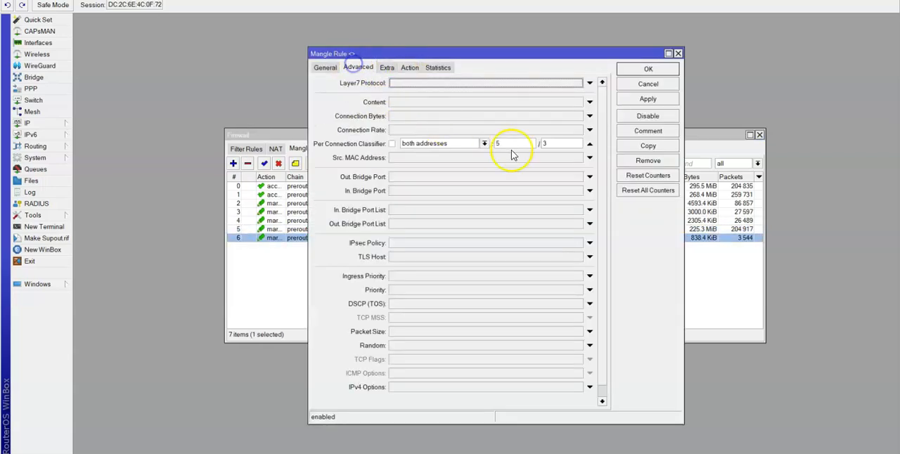
left_click(668, 69)
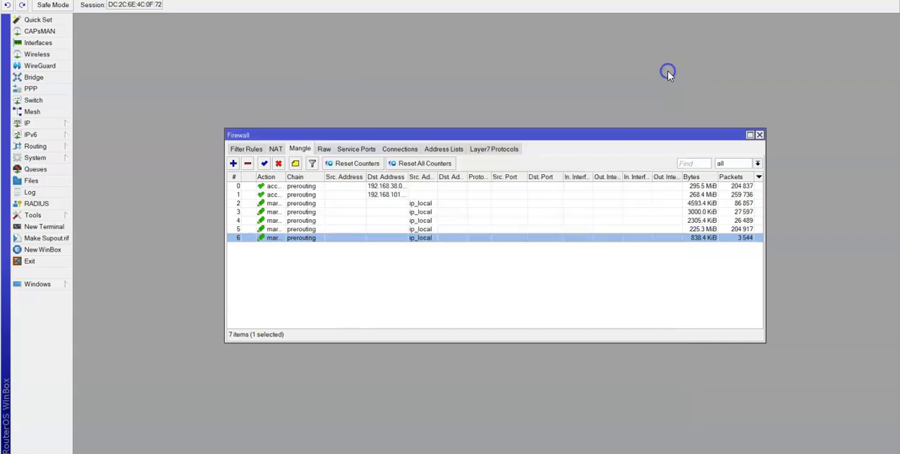
Open the IP route list maximized and inspect the gateway and distance of the active 1.1.1.1/32 default route.
left_click(64, 124)
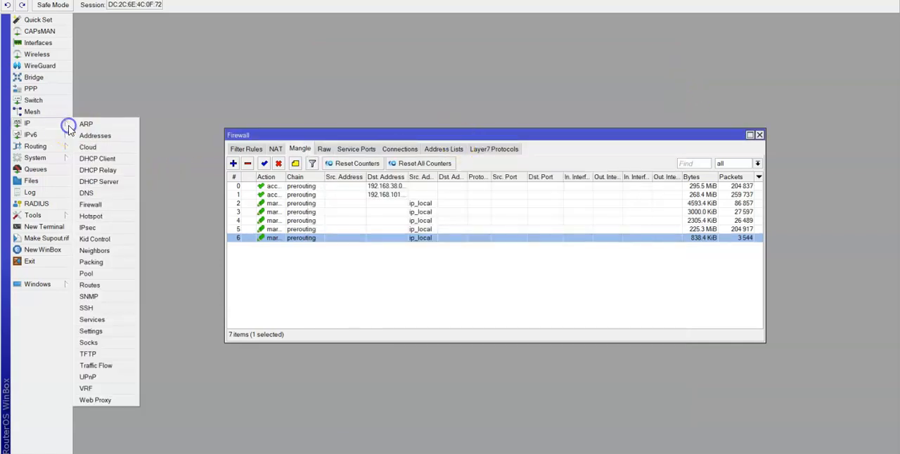
left_click(104, 287)
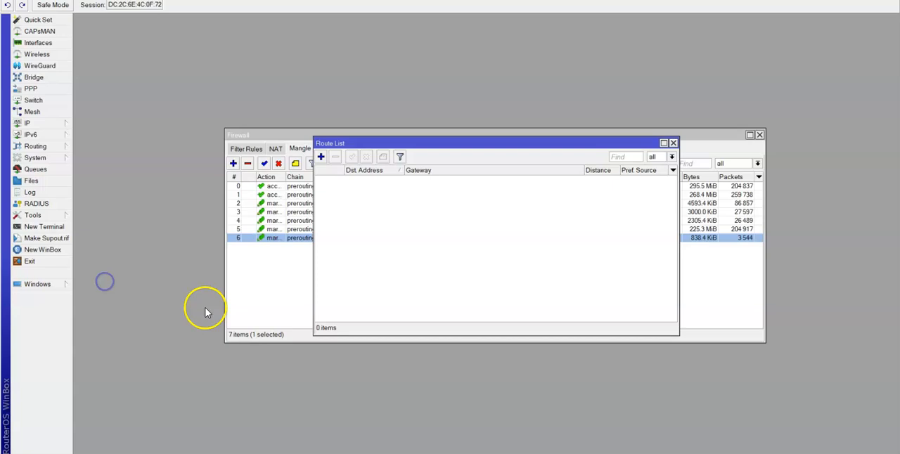
left_click(663, 144)
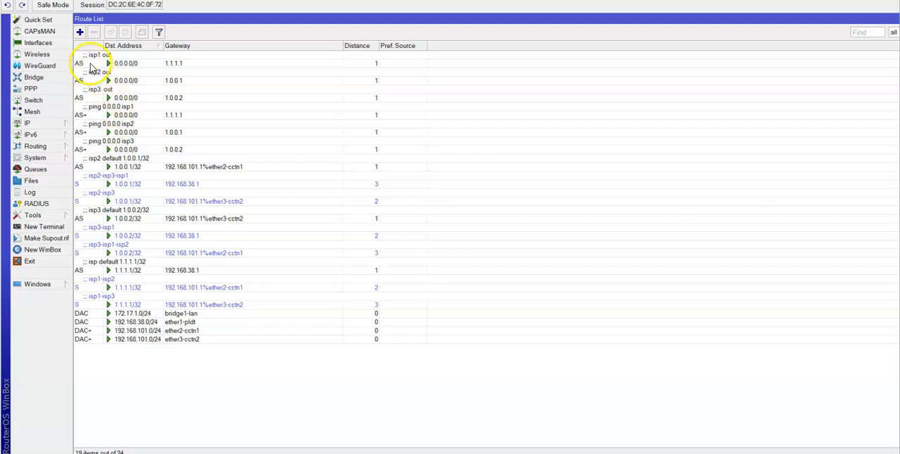
double_click(125, 269)
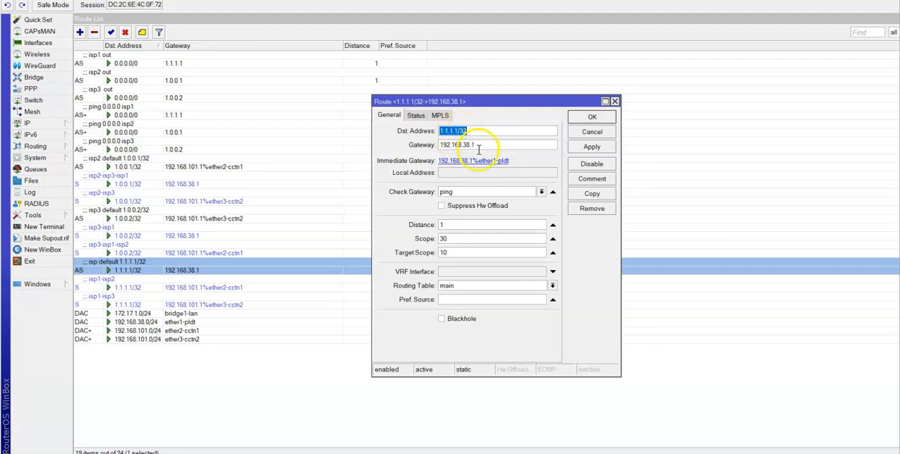
left_click_drag(479, 146, 430, 145)
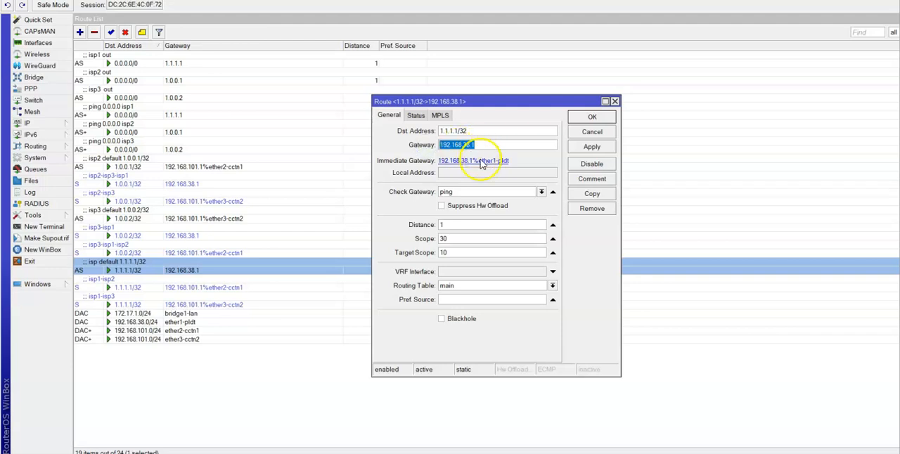
left_click(448, 224)
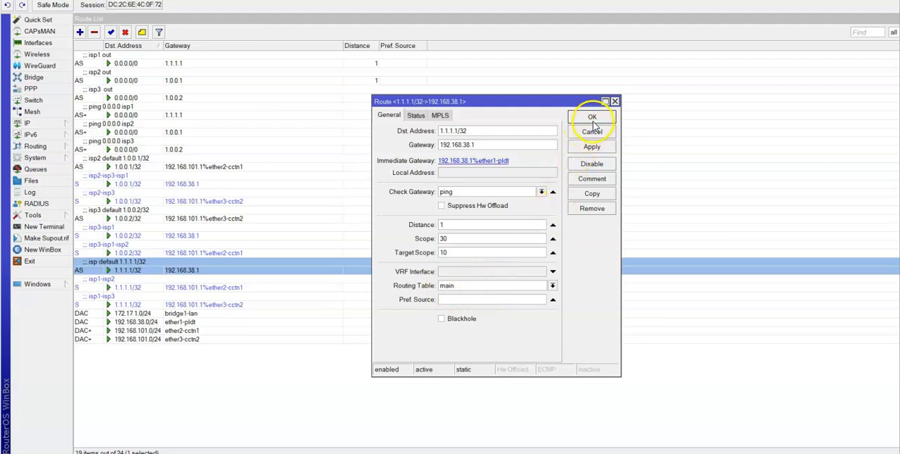
Change the comment of the active 1.1.1.1/32 route to "isp1 default 1.1.1.1/32" and save the route.
left_click(592, 179)
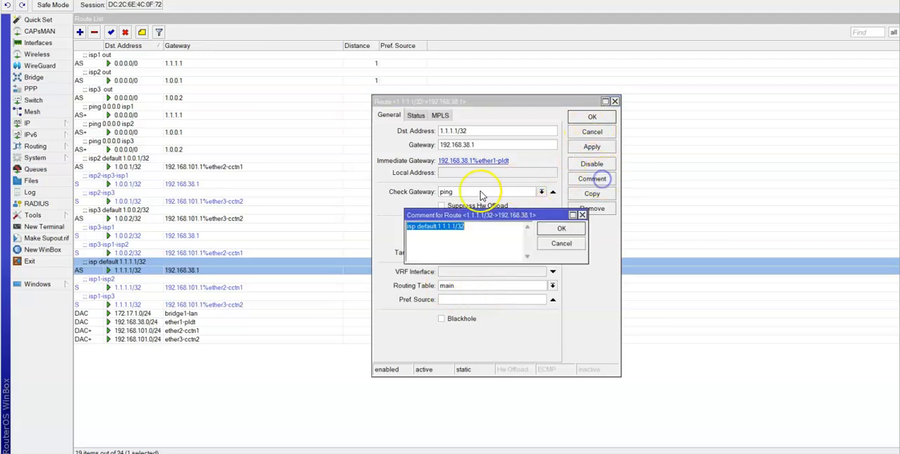
left_click(415, 232)
type("1")
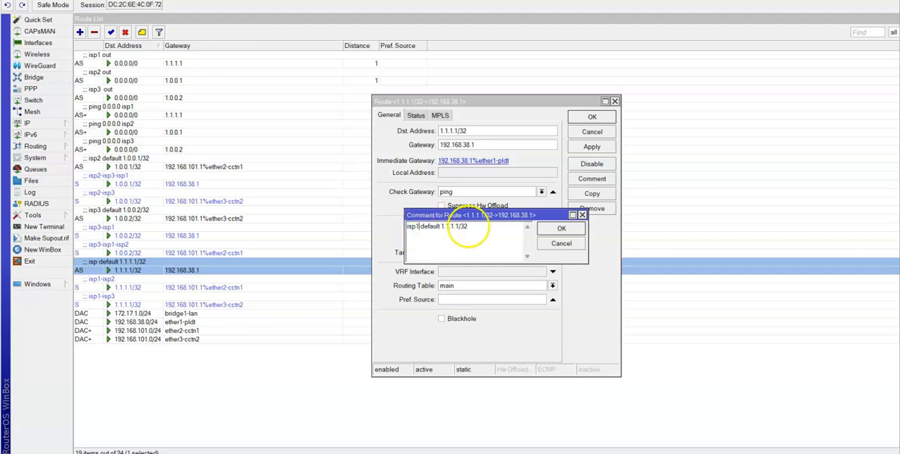
left_click(561, 228)
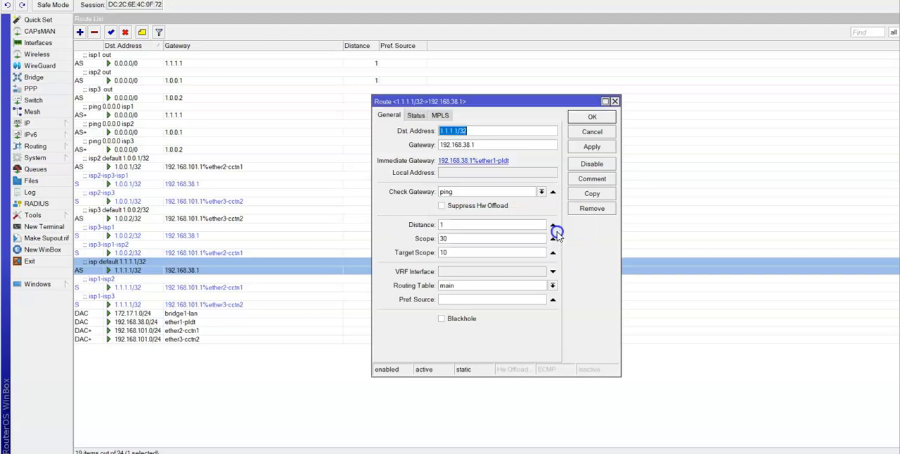
left_click(592, 117)
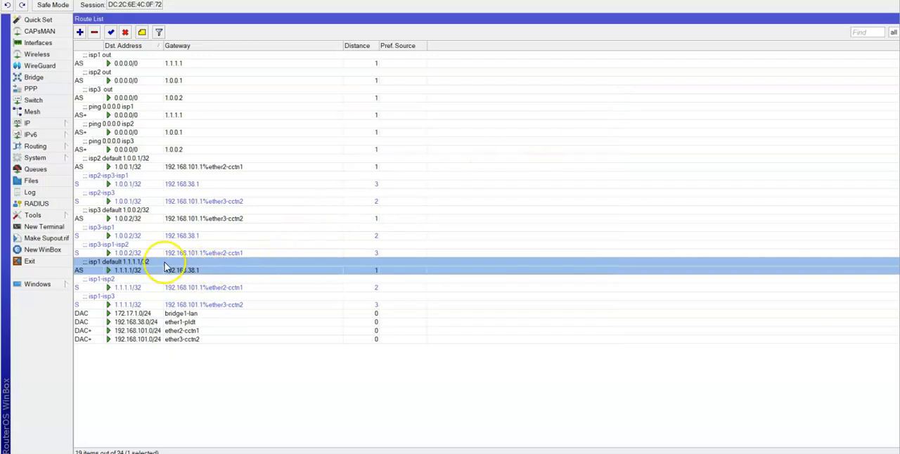
Review the settings of the isp2 default 1.0.0.1/32 and isp3 default 1.0.0.2/32 routes.
double_click(128, 169)
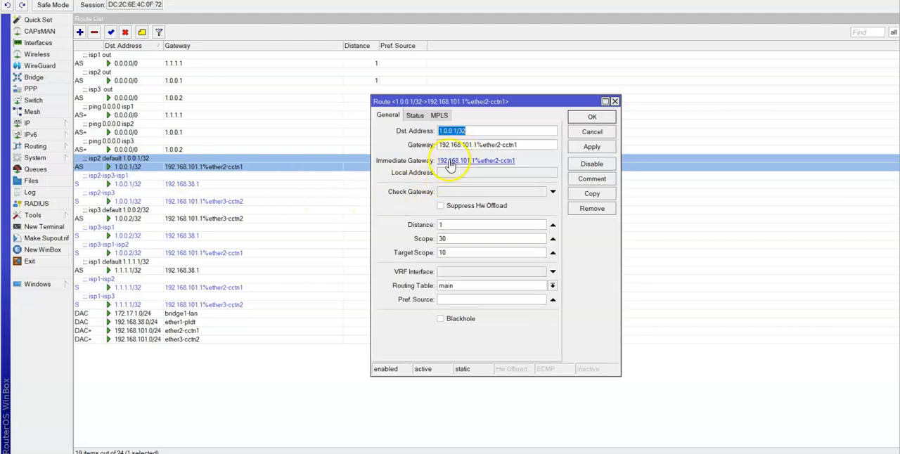
left_click(592, 119)
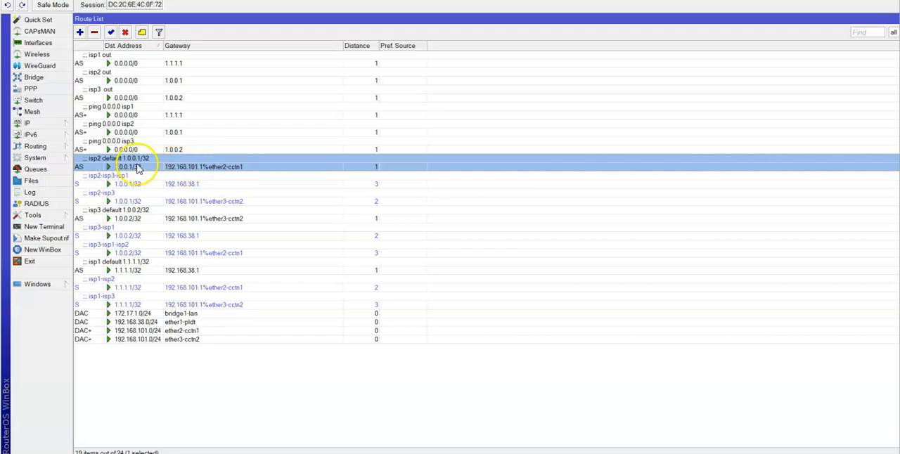
double_click(138, 218)
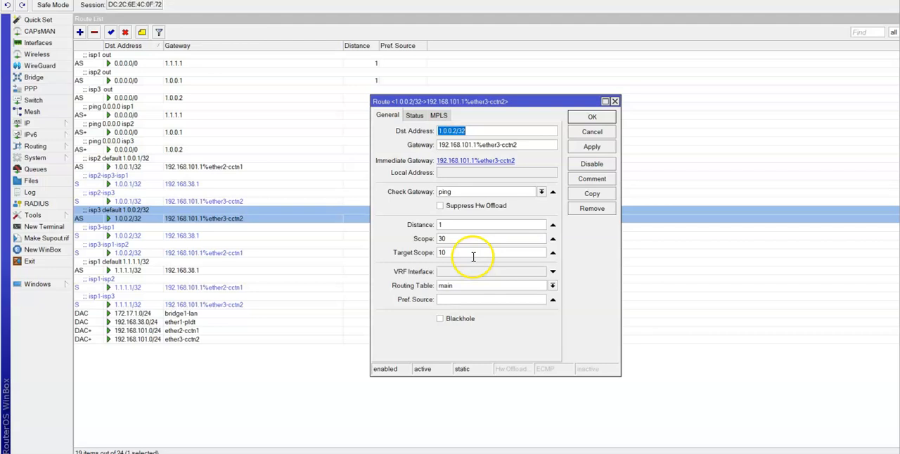
left_click(591, 117)
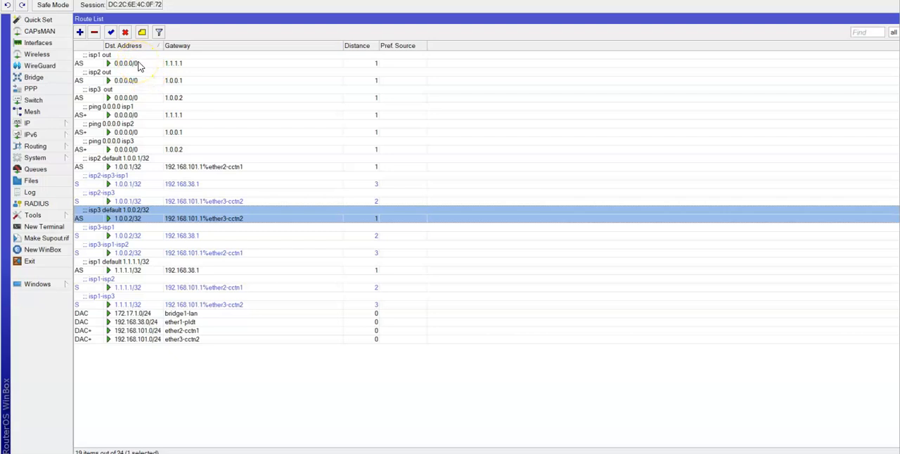
Review the gateway, ping check, distance and scope settings of the three "ping 0.0.0.0" routes for isp1, isp2 and isp3.
double_click(130, 114)
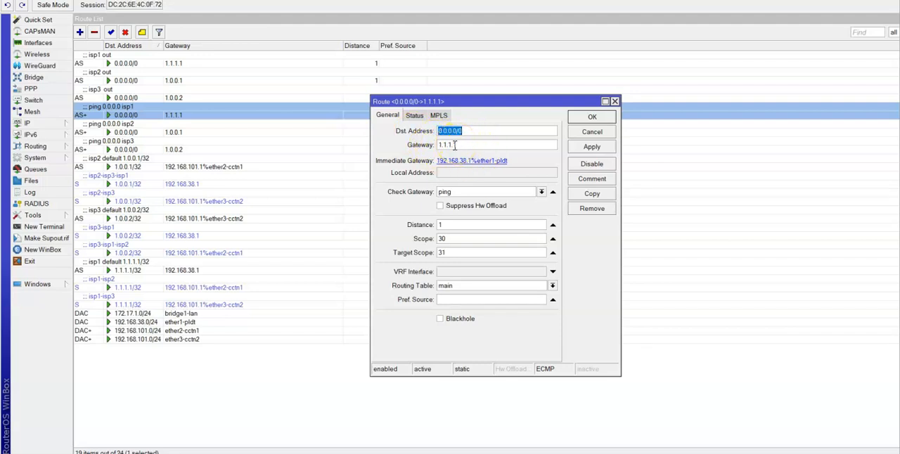
left_click(456, 225)
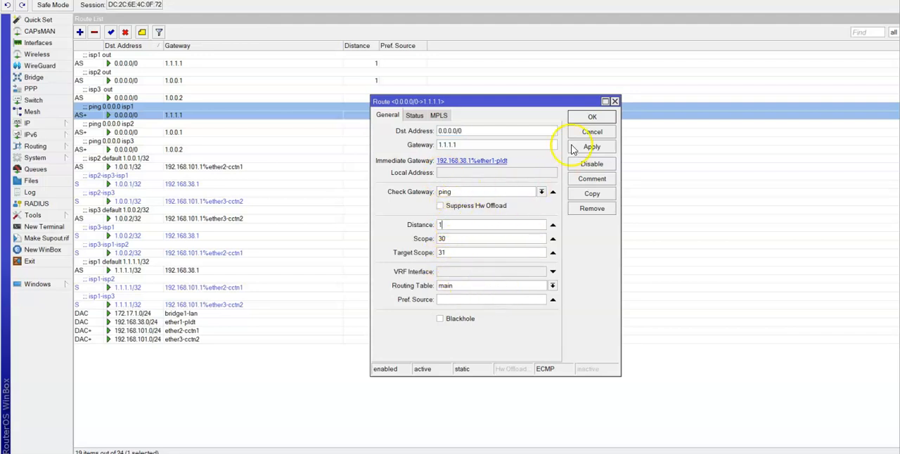
left_click(585, 118)
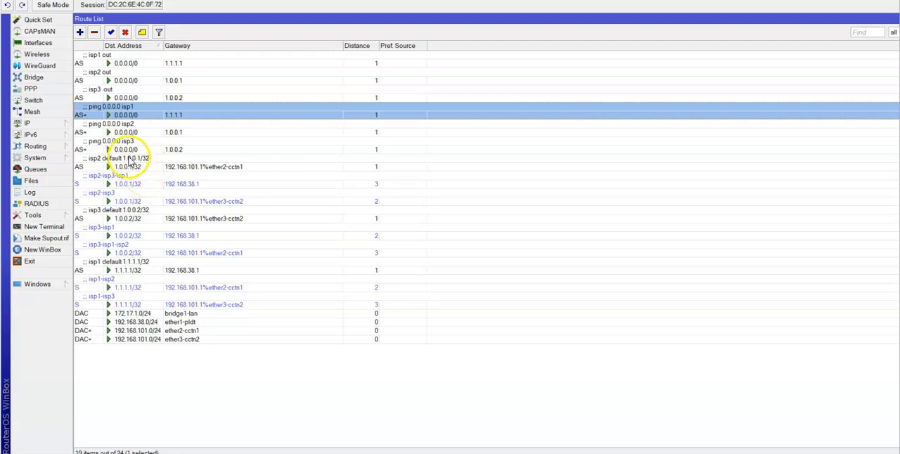
double_click(127, 132)
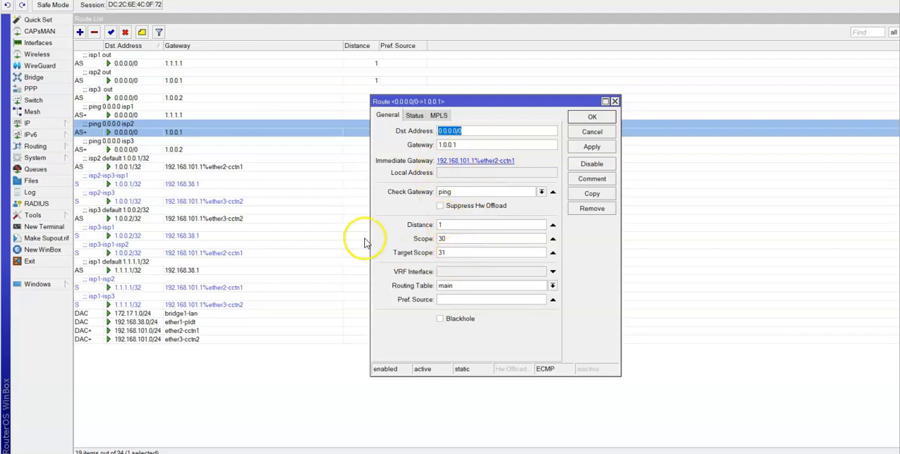
double_click(134, 149)
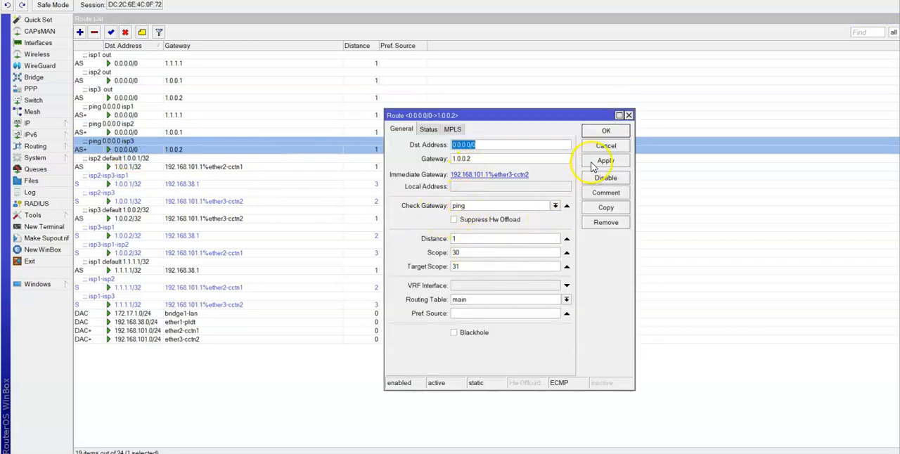
left_click(604, 133)
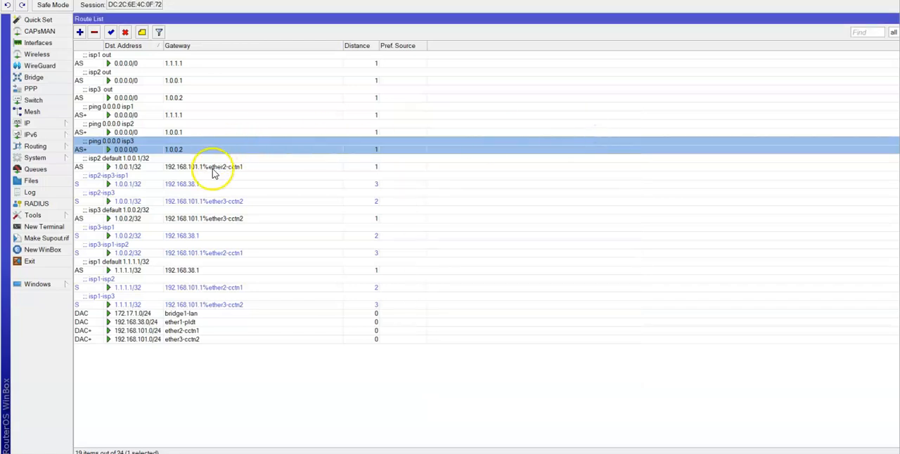
Inspect the gateway and routing table settings of the isp1 out, isp2 out and isp3 out routes.
double_click(126, 63)
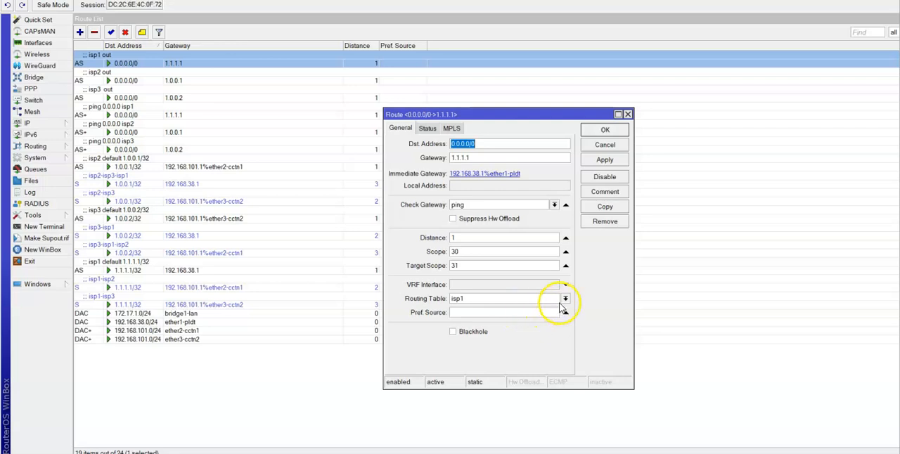
left_click(607, 131)
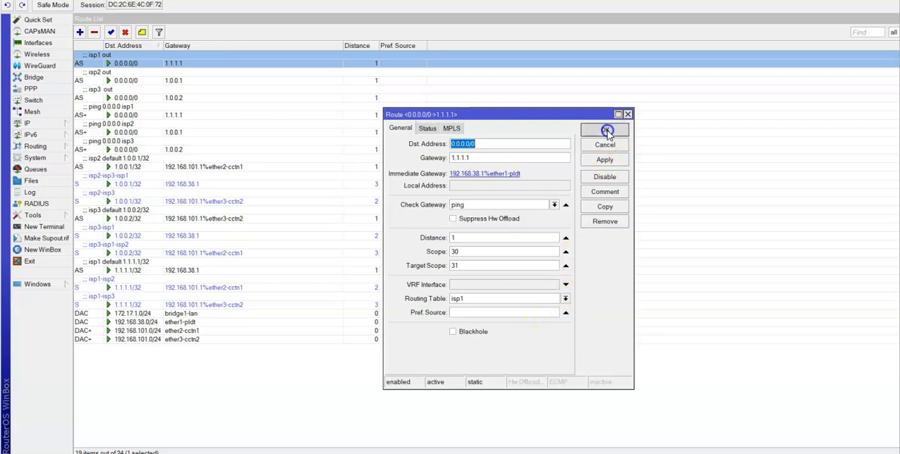
double_click(119, 80)
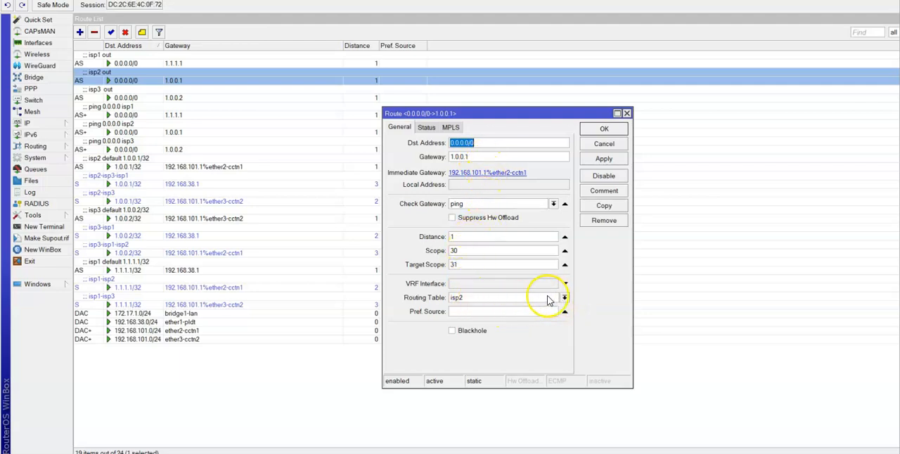
left_click(606, 132)
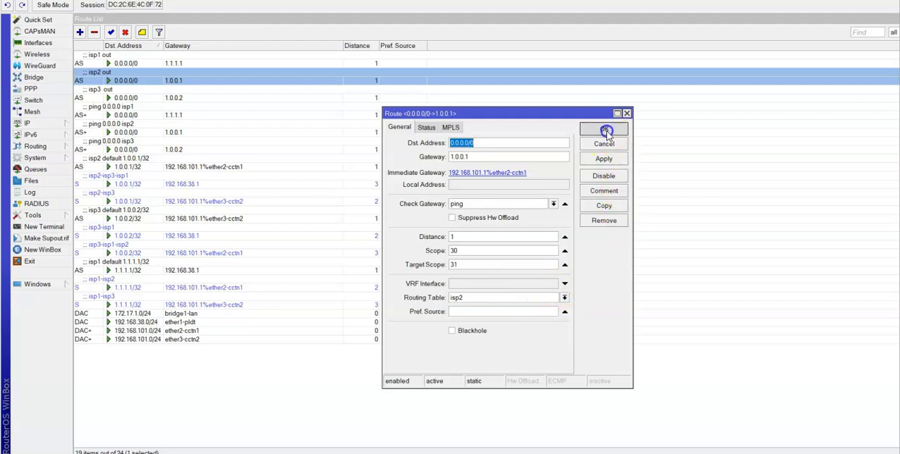
double_click(137, 98)
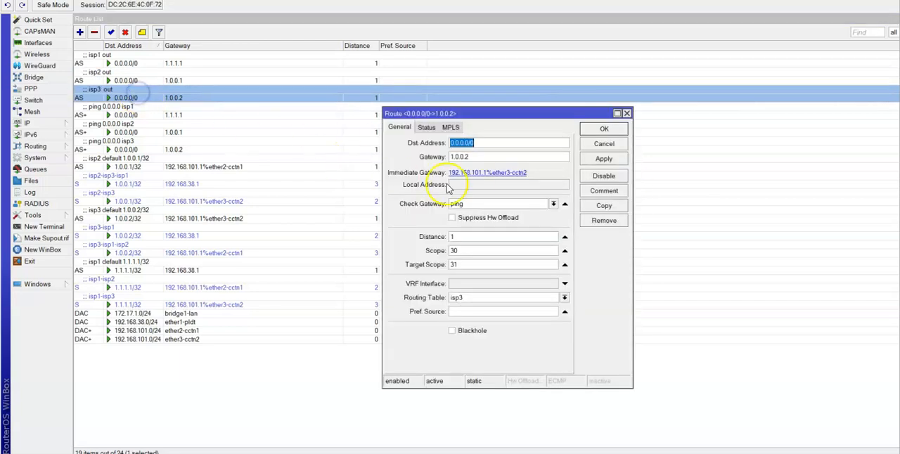
left_click(597, 131)
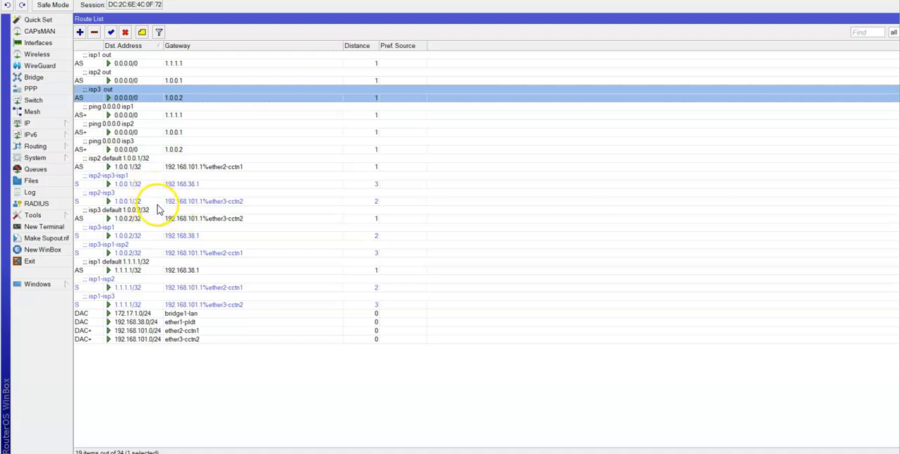
Check the gateway and distance of the 1.1.1.1/32 failover routes isp1-isp2 and isp1-isp3.
left_click(120, 289)
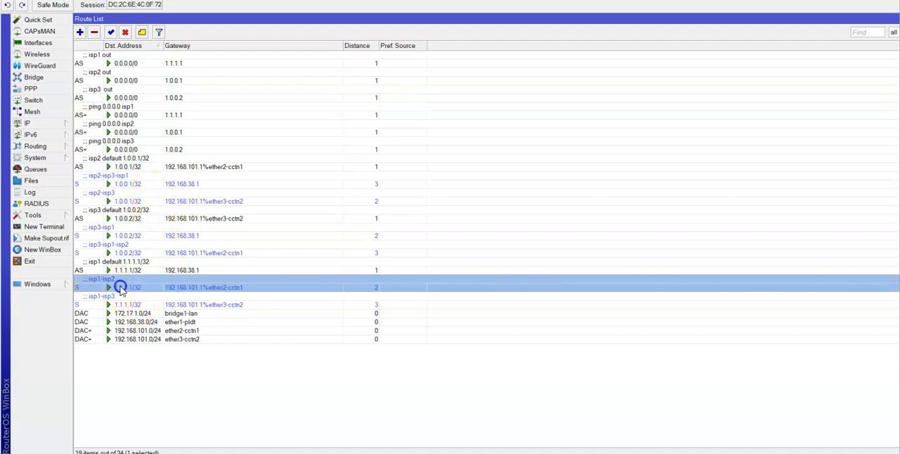
double_click(122, 288)
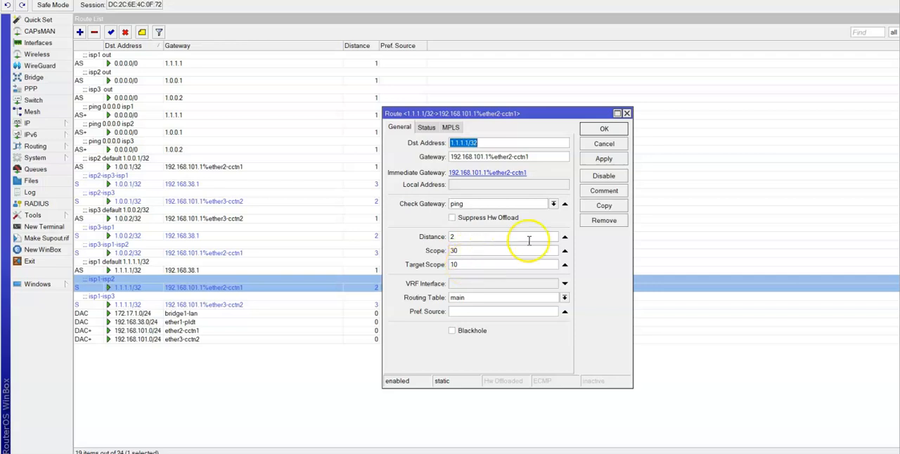
left_click(598, 129)
left_click(600, 130)
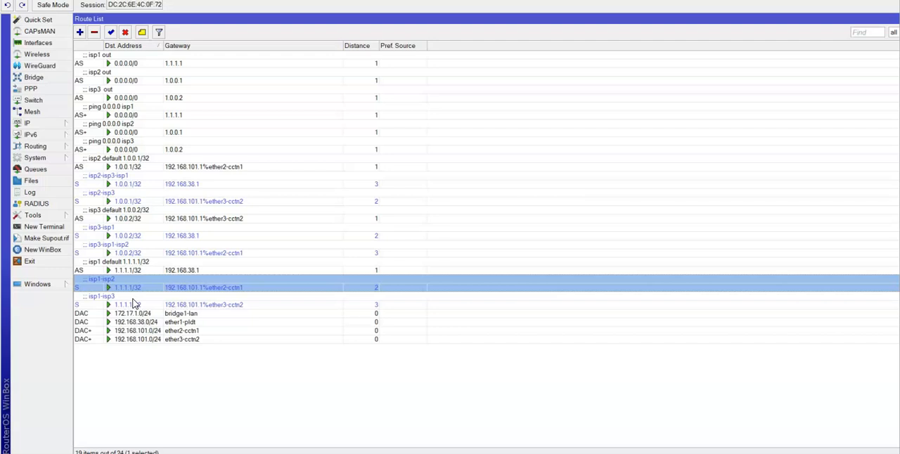
double_click(135, 305)
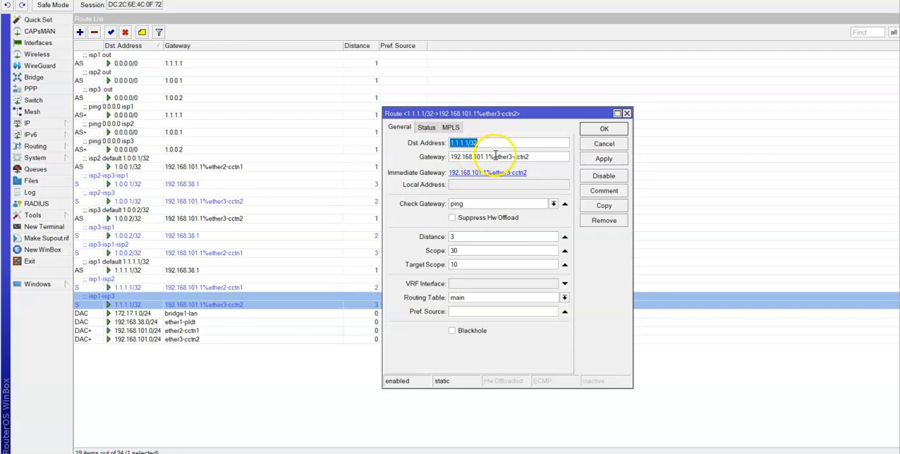
left_click(467, 235)
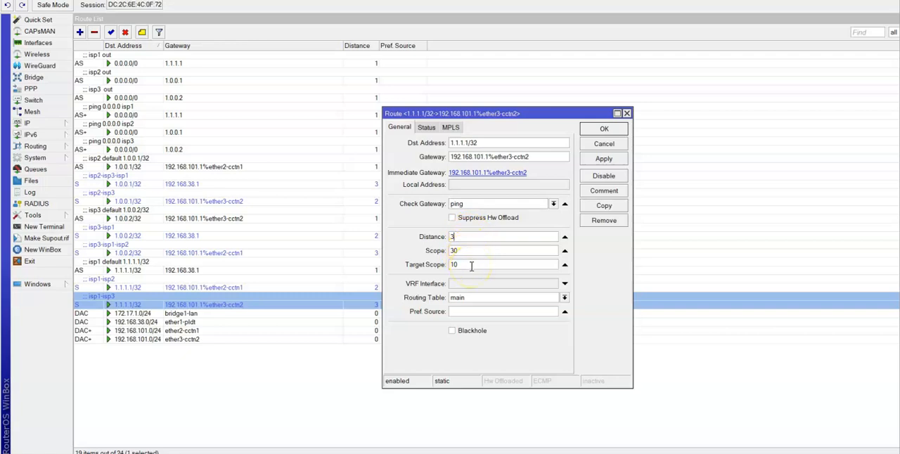
left_click(588, 129)
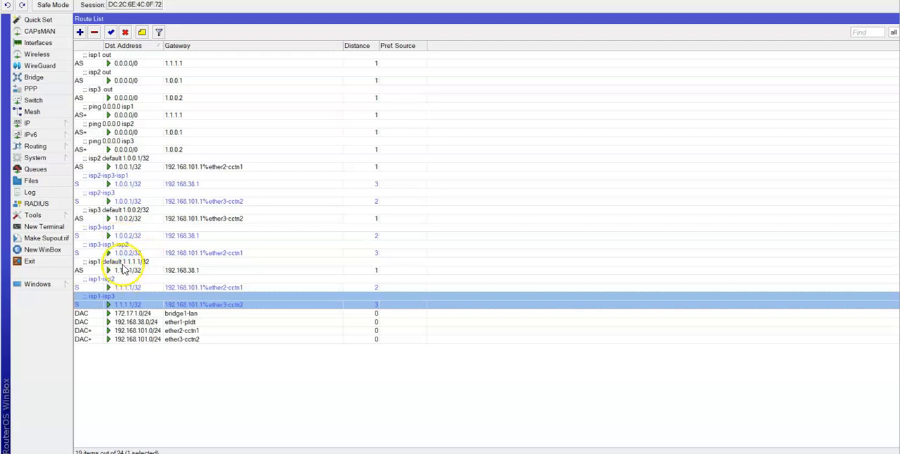
Examine the gateway and distance of the 1.0.0.1/32 failover routes isp2-isp3-isp1 and isp2-isp3.
left_click(125, 181)
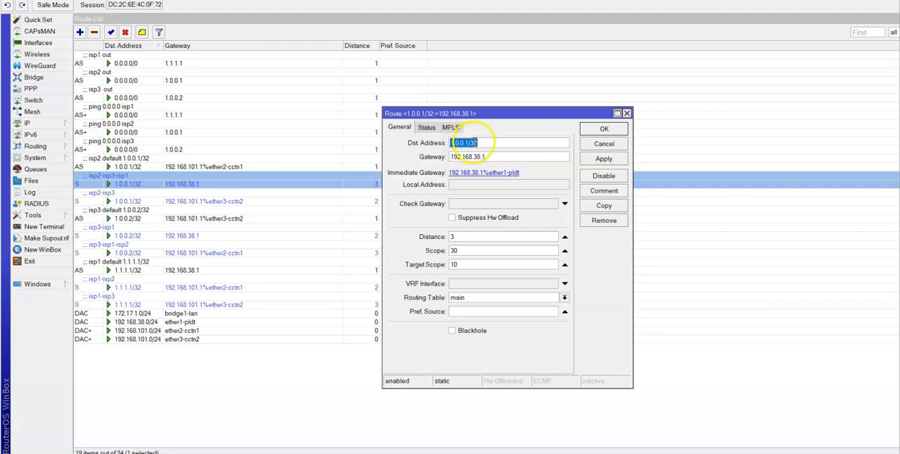
left_click(491, 156)
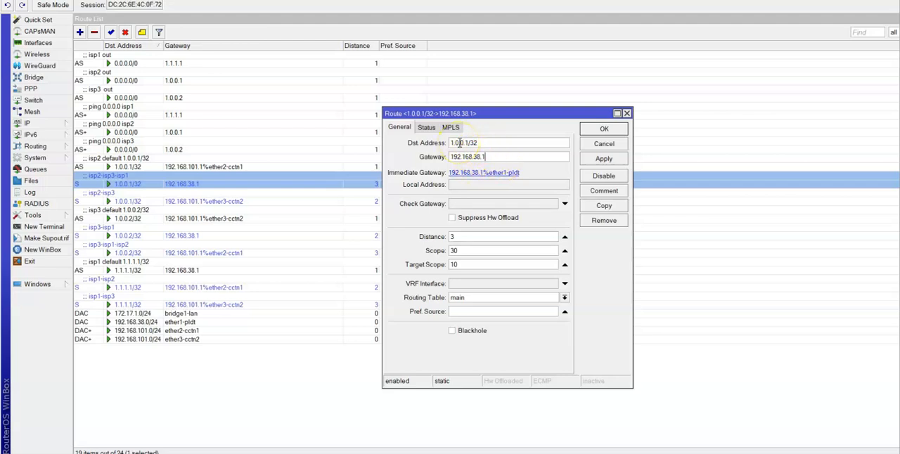
left_click(511, 162)
double_click(120, 201)
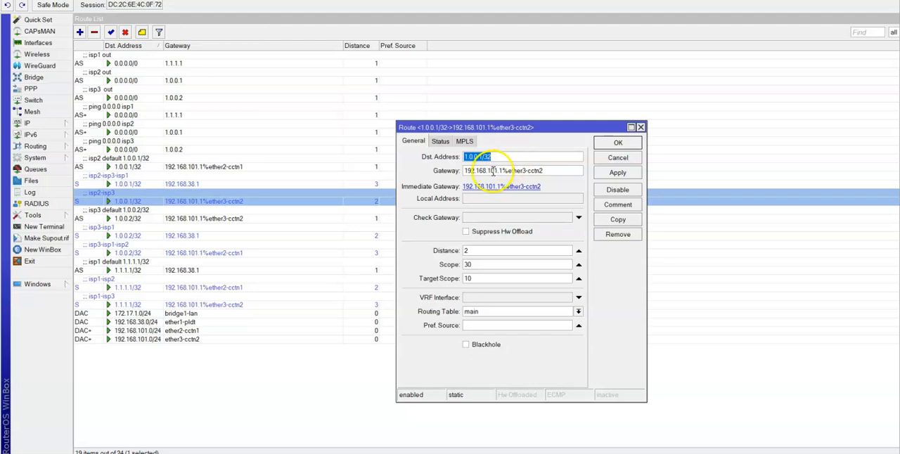
left_click(628, 146)
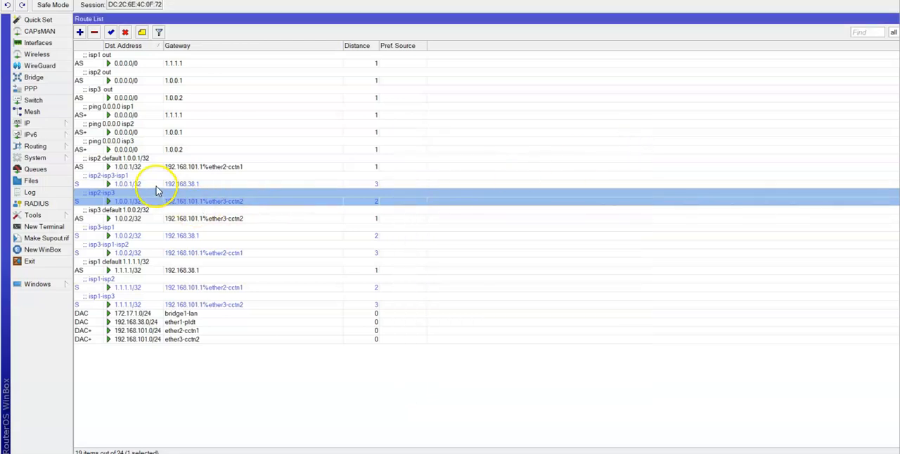
double_click(152, 185)
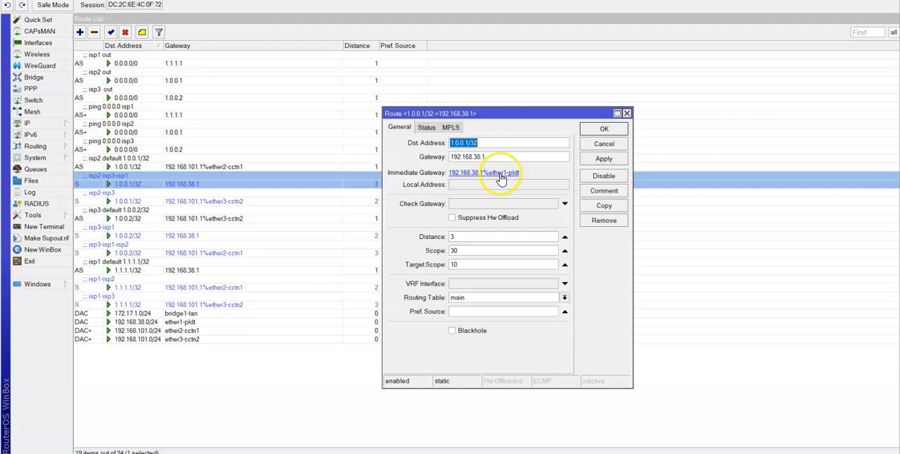
left_click(601, 129)
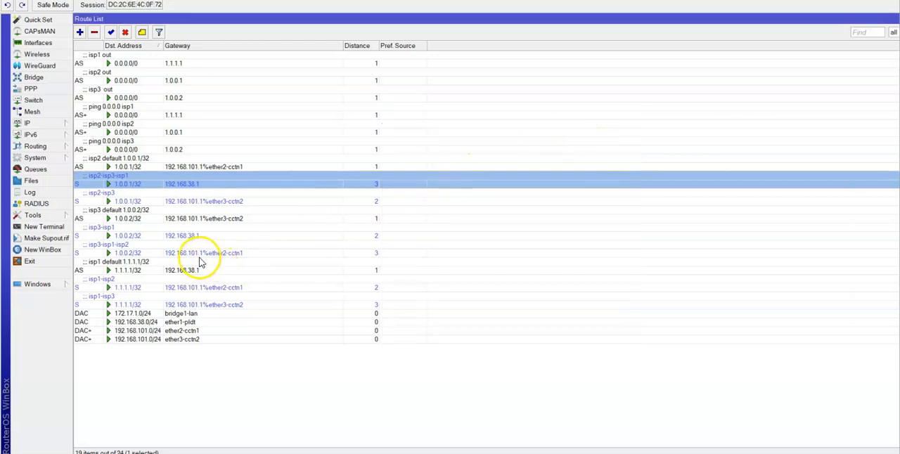
View the gateway, ping check and distance of the 1.0.0.2/32 failover routes isp3-isp1 and isp3-isp1-isp2.
double_click(126, 237)
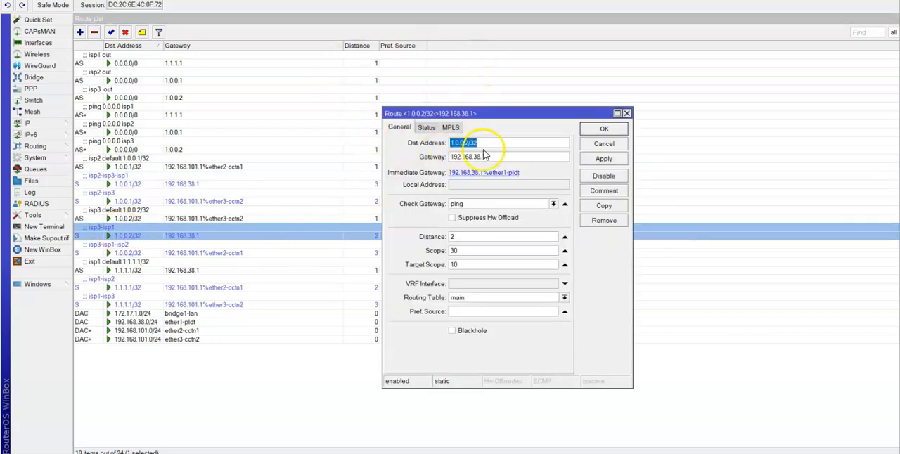
left_click(468, 240)
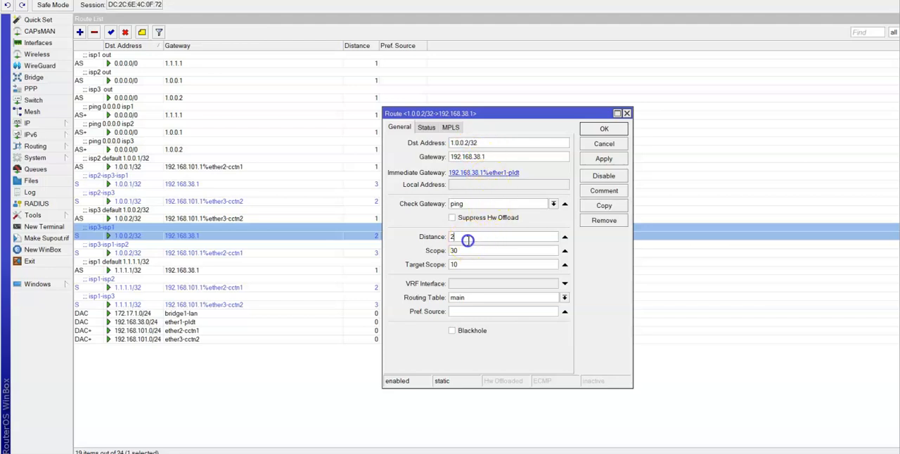
left_click(604, 130)
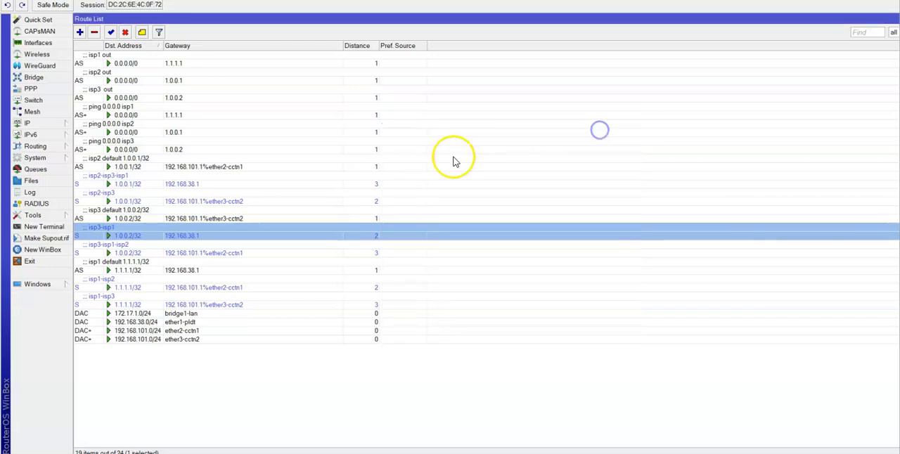
double_click(128, 252)
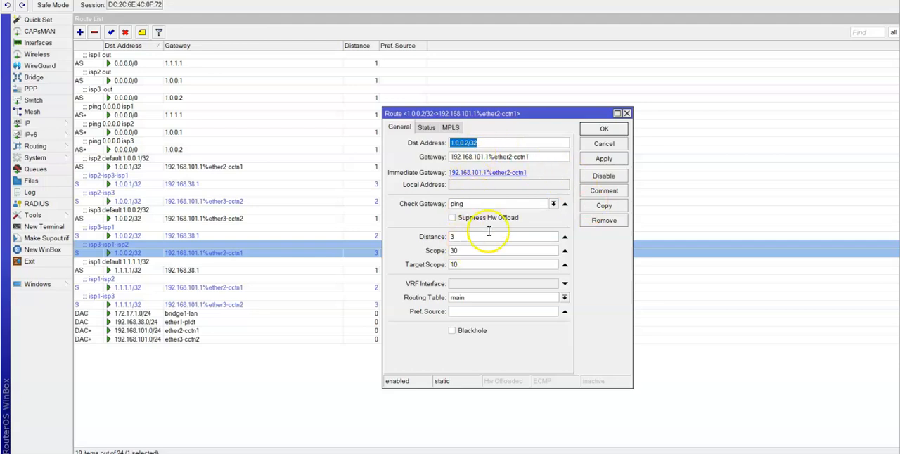
left_click(605, 131)
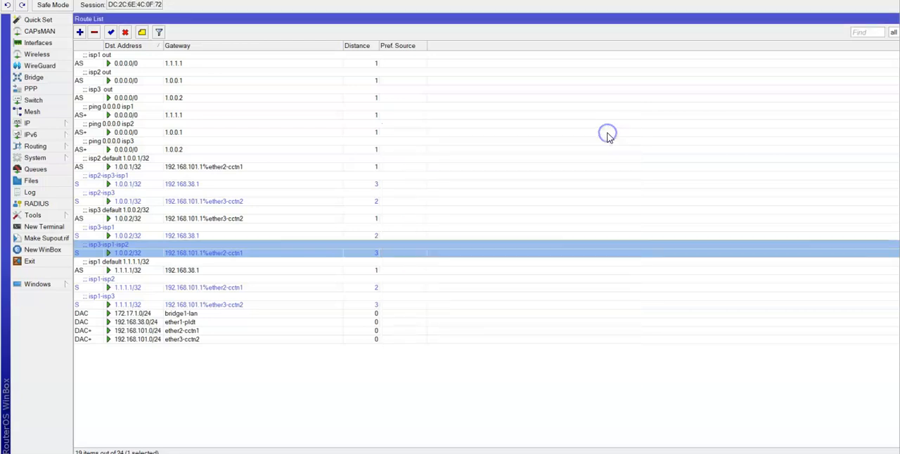